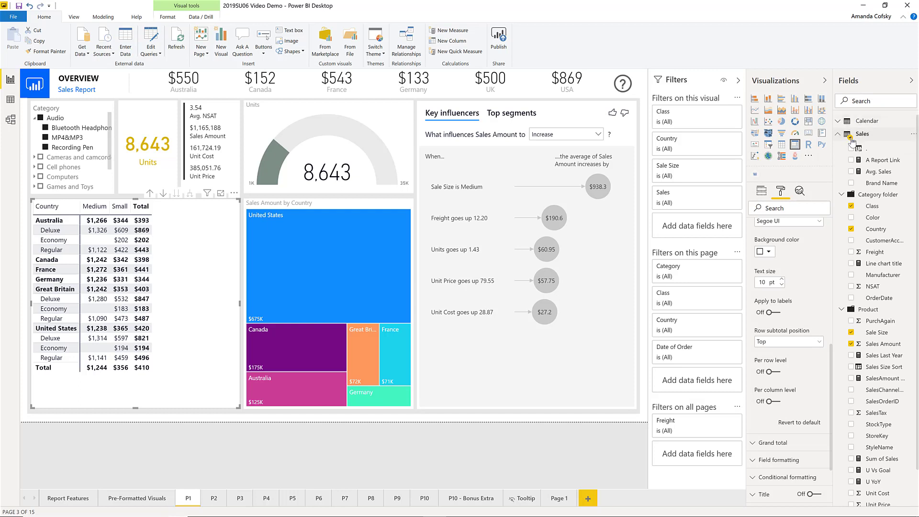
- Collapse the Sales table's field list and delete the Category slicer from the report page
{"action": "left_click", "coordinate": [838, 136]}
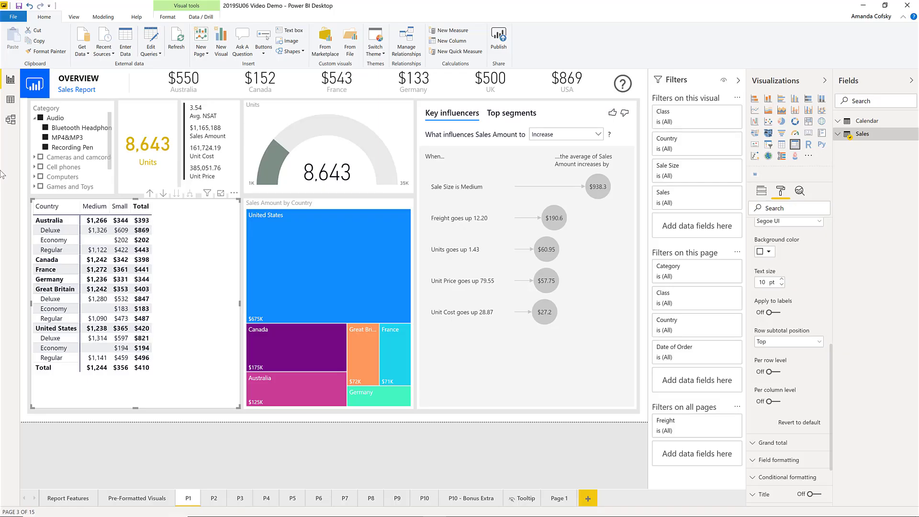
{"action": "left_click", "coordinate": [113, 187]}
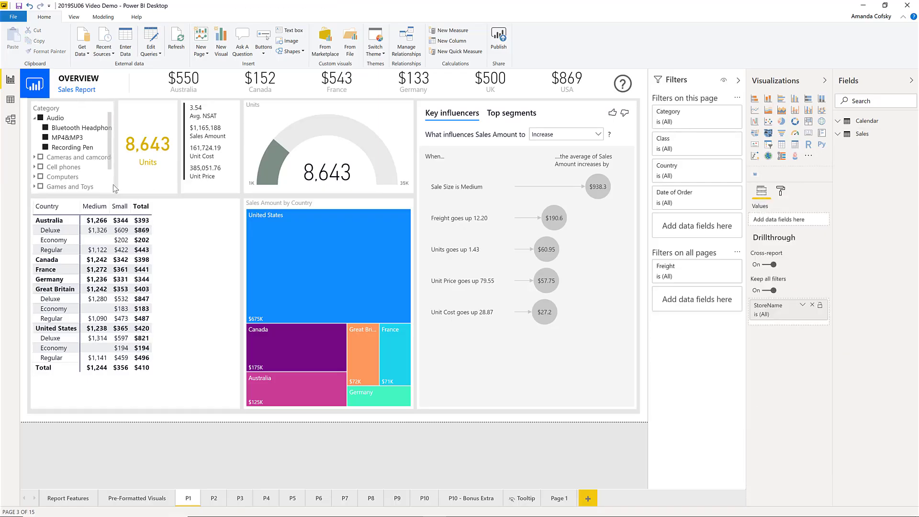
{"action": "key", "text": "Delete"}
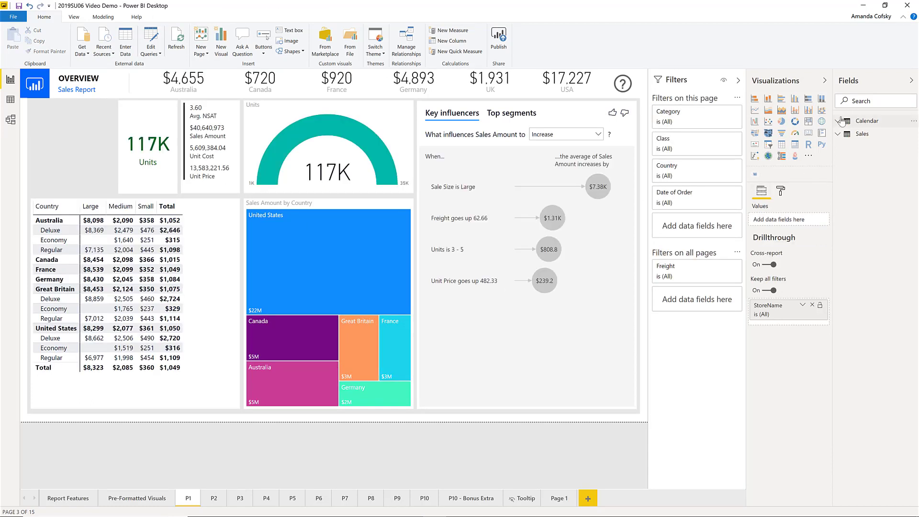
- Insert a new slicer visual and fit it into the empty slot beside the Units card
{"action": "left_click", "coordinate": [768, 144]}
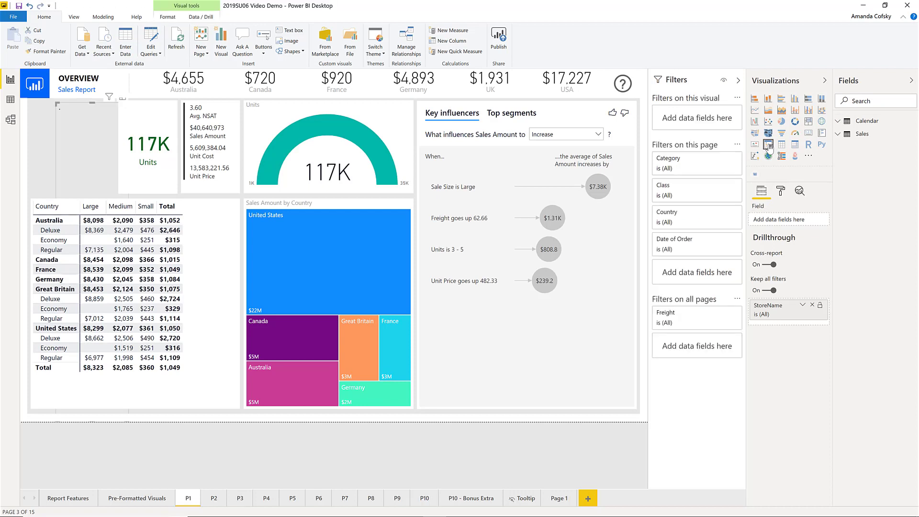
{"action": "left_click_drag", "start_coordinate": [35, 124], "coordinate": [67, 119]}
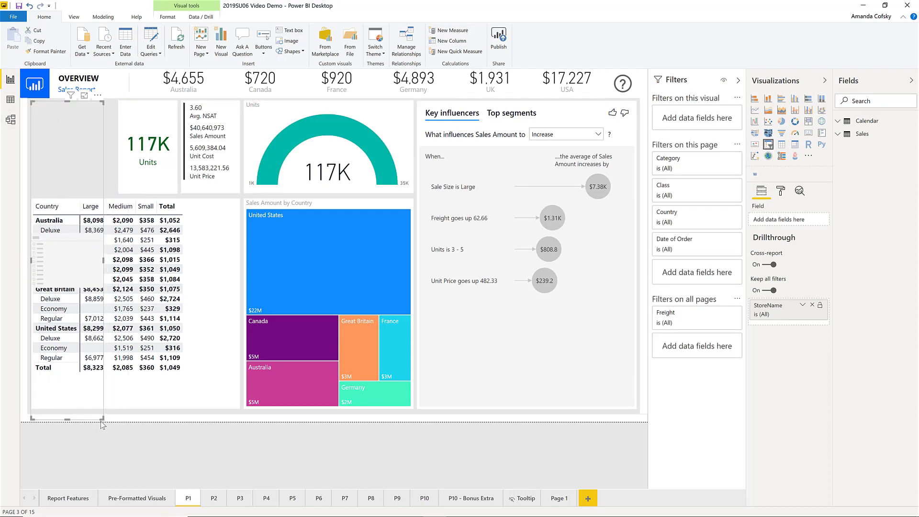
{"action": "left_click_drag", "start_coordinate": [102, 418], "coordinate": [112, 196]}
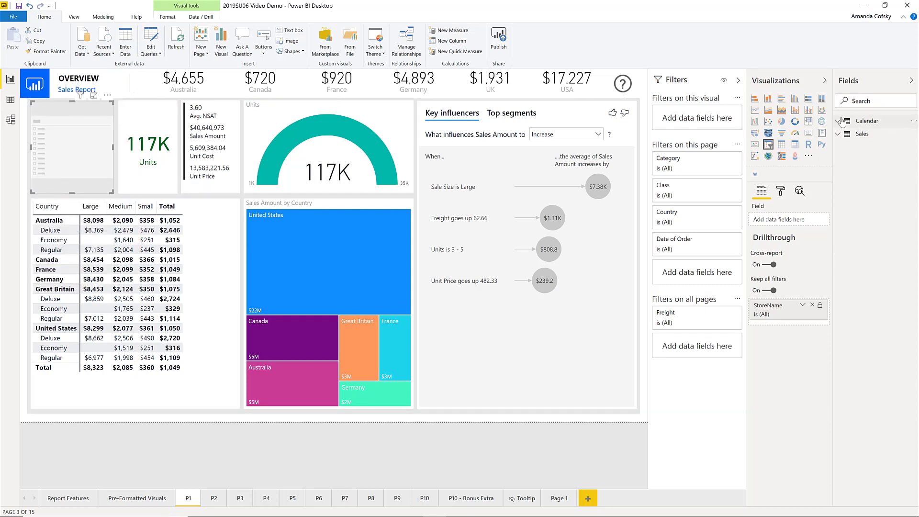
- Add the Category field from the Sales table's Category folder to the new slicer
{"action": "left_click", "coordinate": [838, 134]}
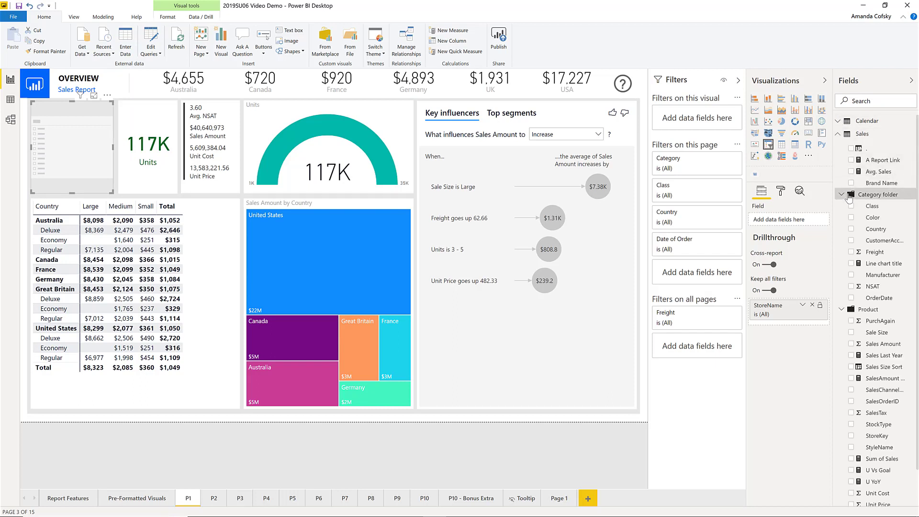
{"action": "left_click", "coordinate": [841, 194]}
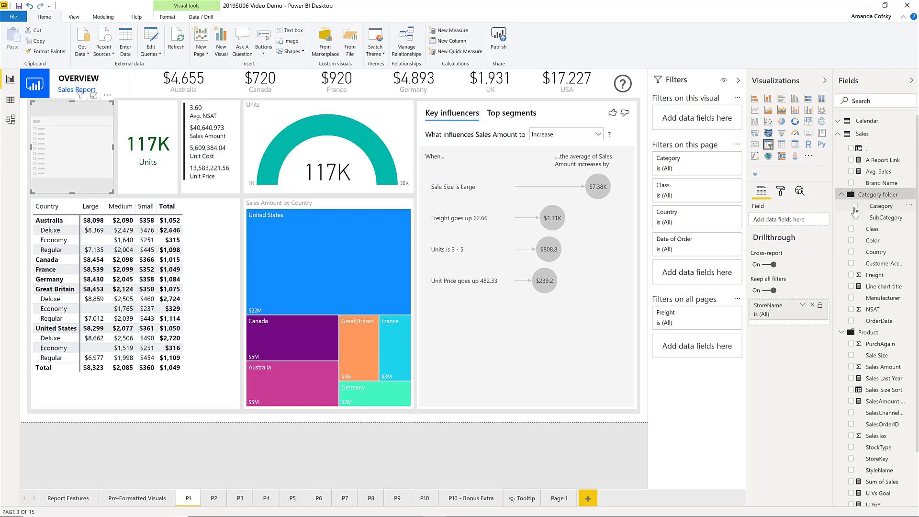
{"action": "left_click", "coordinate": [855, 206]}
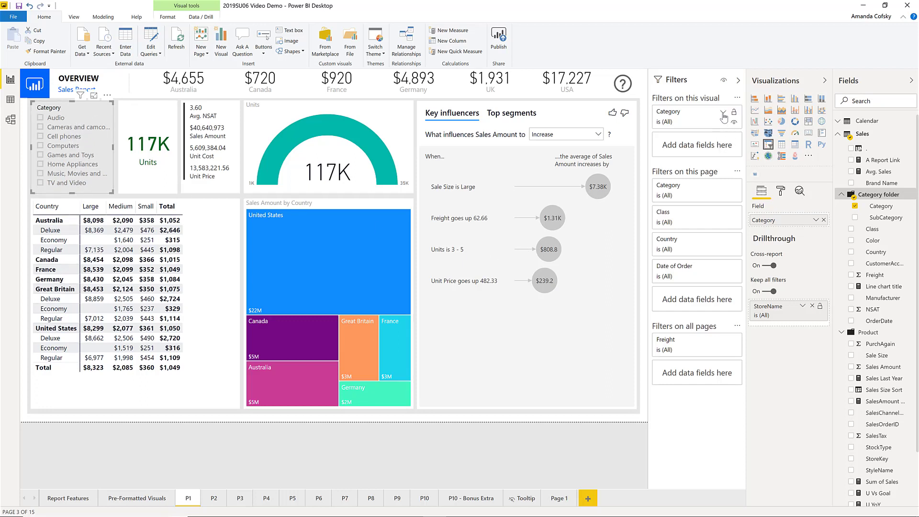
- Try limiting the slicer's Category filter to Computers, Cell phones and Cameras and camcorders, and clear the filter
{"action": "left_click", "coordinate": [724, 113]}
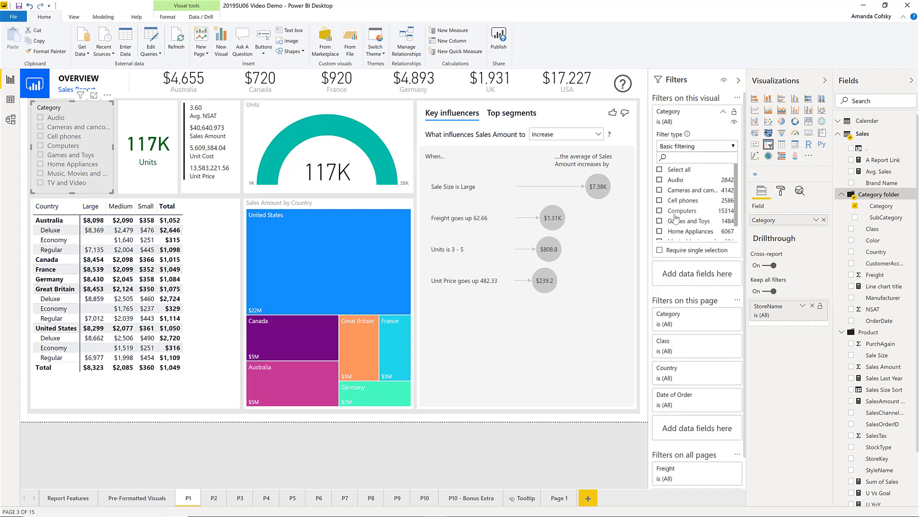
{"action": "left_click", "coordinate": [676, 212]}
{"action": "left_click", "coordinate": [675, 201]}
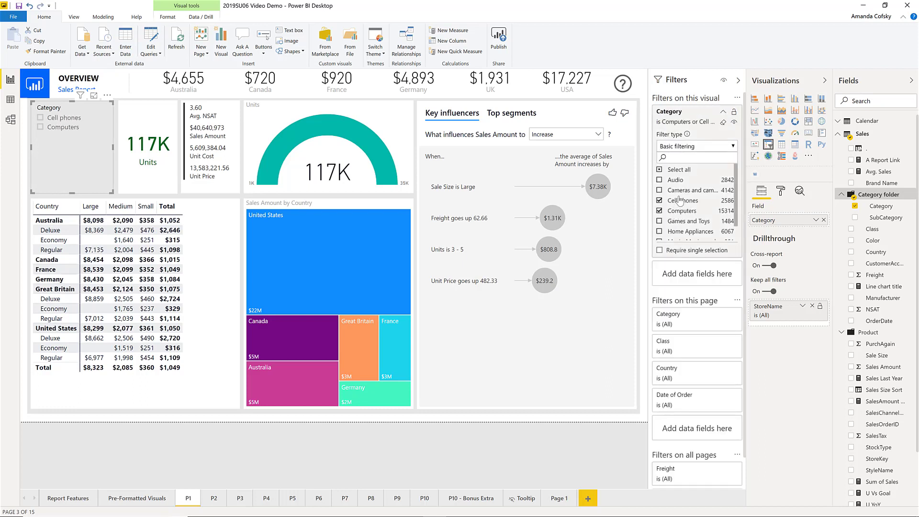
{"action": "left_click", "coordinate": [679, 191]}
{"action": "left_click", "coordinate": [723, 123]}
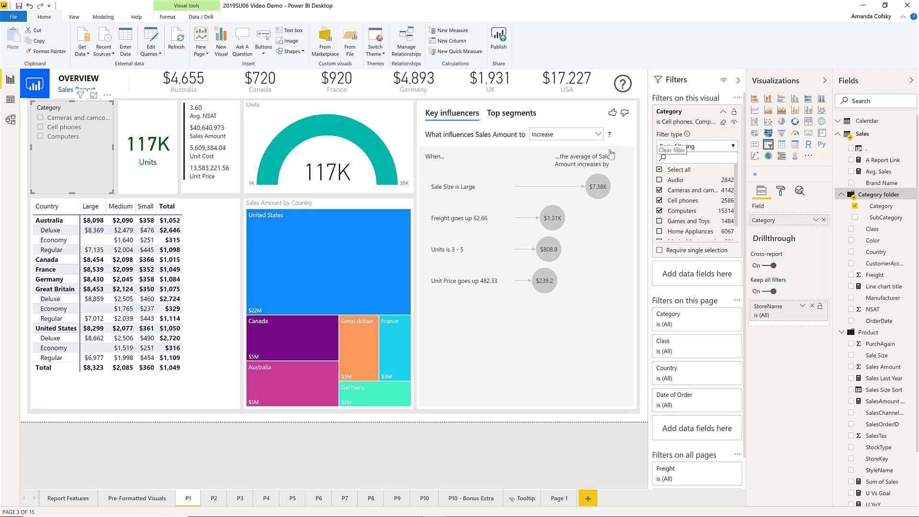
- Try a Top N filter on the slicer showing the top 5 categories by Sales Amount, and clear it
{"action": "left_click", "coordinate": [722, 145]}
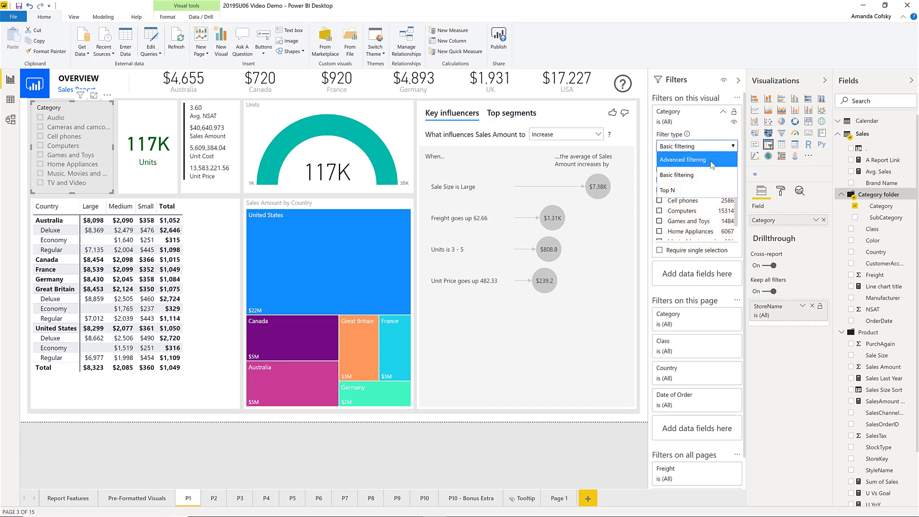
{"action": "left_click", "coordinate": [697, 187]}
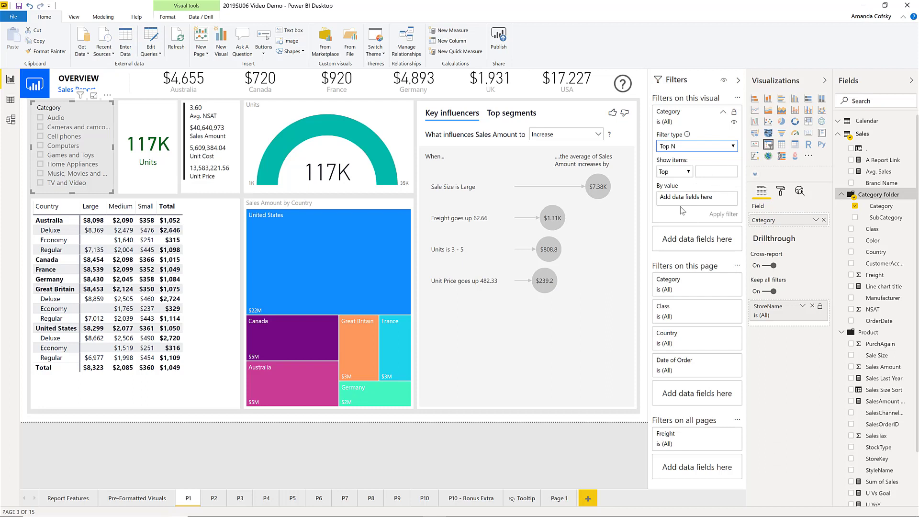
{"action": "left_click", "coordinate": [701, 172]}
{"action": "left_click_drag", "start_coordinate": [891, 371], "coordinate": [704, 199]}
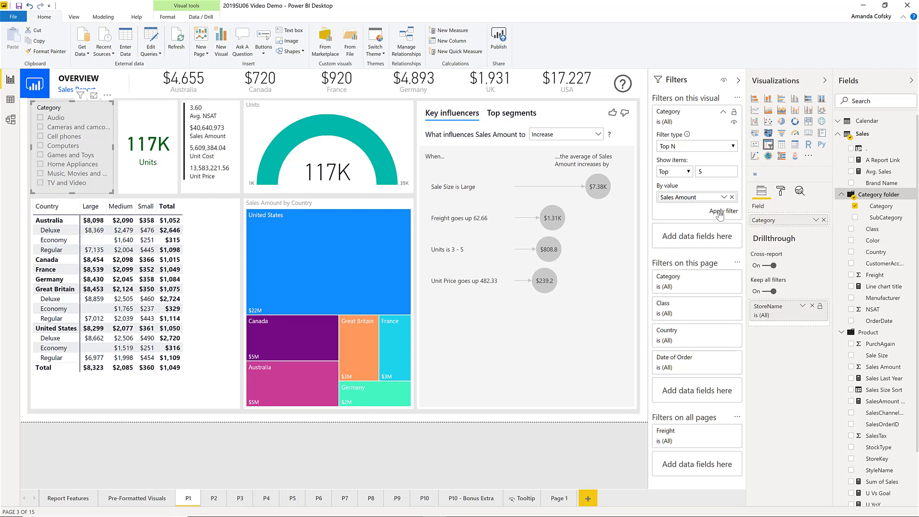
{"action": "left_click", "coordinate": [719, 213]}
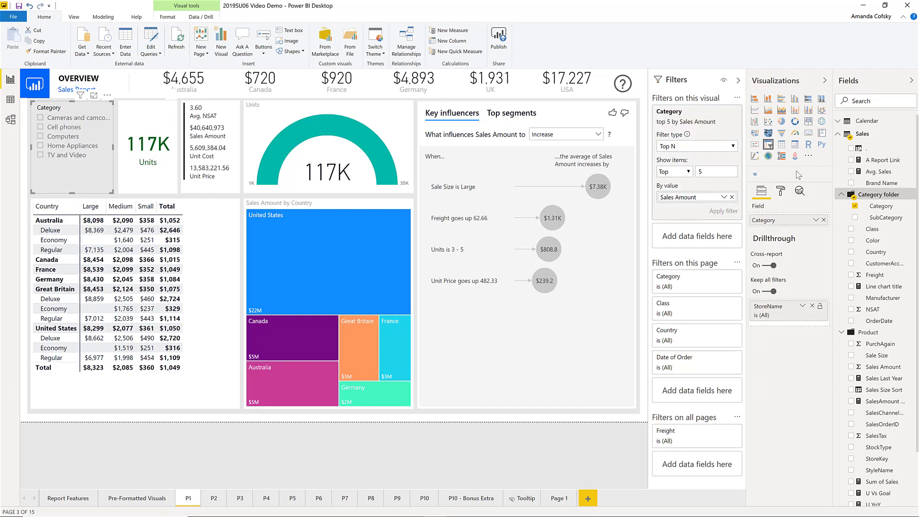
{"action": "left_click", "coordinate": [723, 123]}
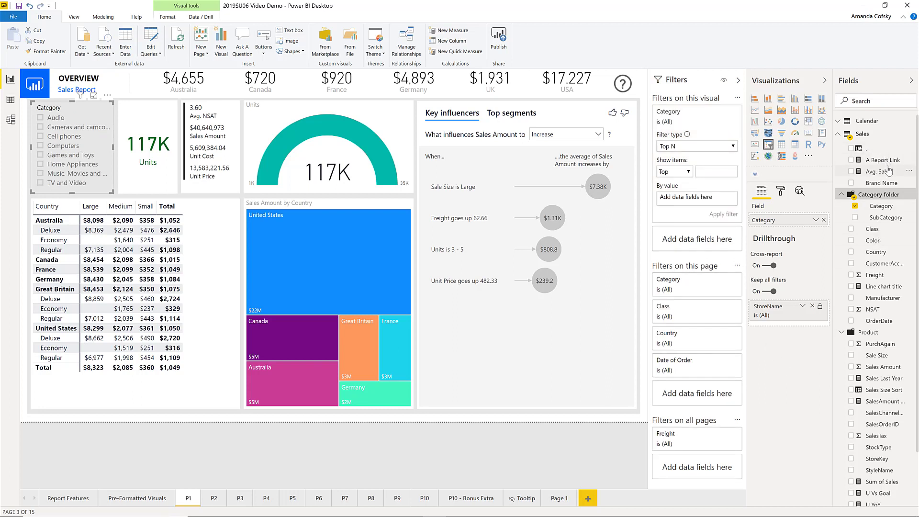
- Add the Avg. Sales measure as a visual-level filter on the slicer
{"action": "left_click_drag", "start_coordinate": [883, 171], "coordinate": [694, 238]}
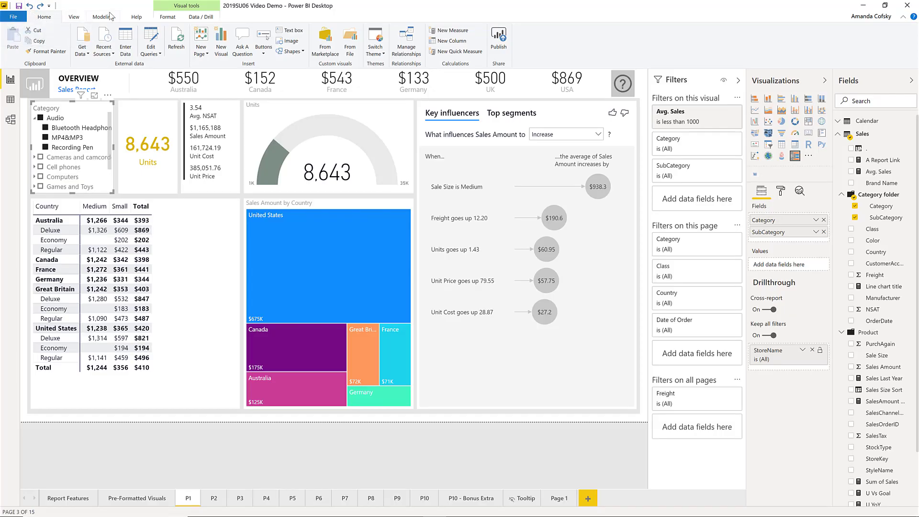
- Show the Performance analyzer, start a recording and refresh all visuals on the page
{"action": "left_click", "coordinate": [74, 17]}
{"action": "left_click", "coordinate": [187, 30]}
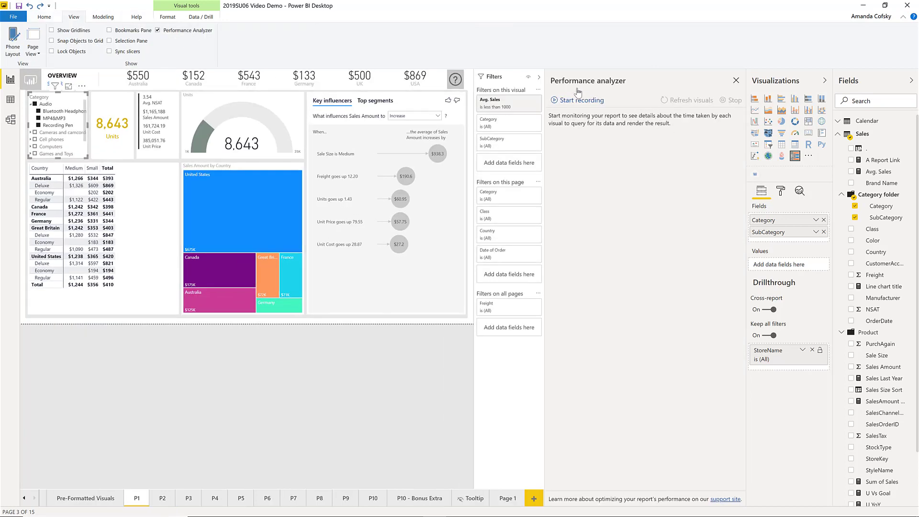
{"action": "left_click", "coordinate": [582, 100]}
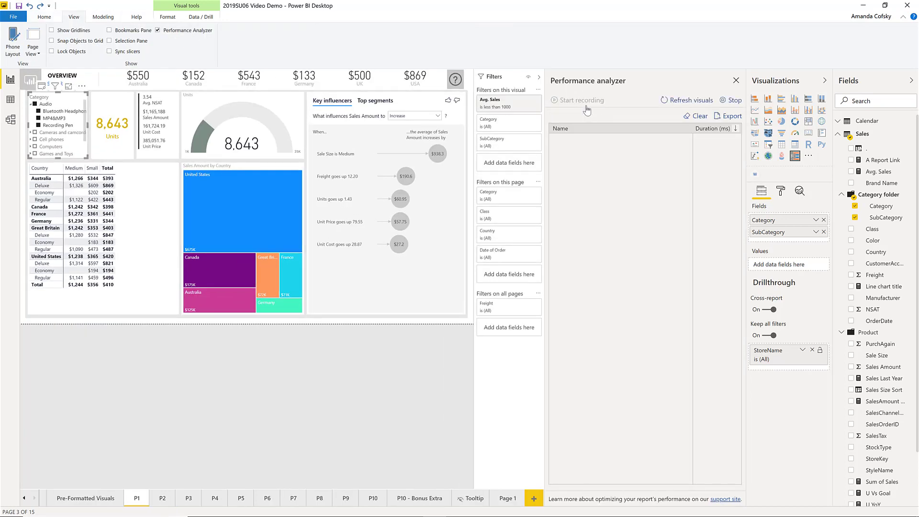
{"action": "left_click", "coordinate": [676, 101]}
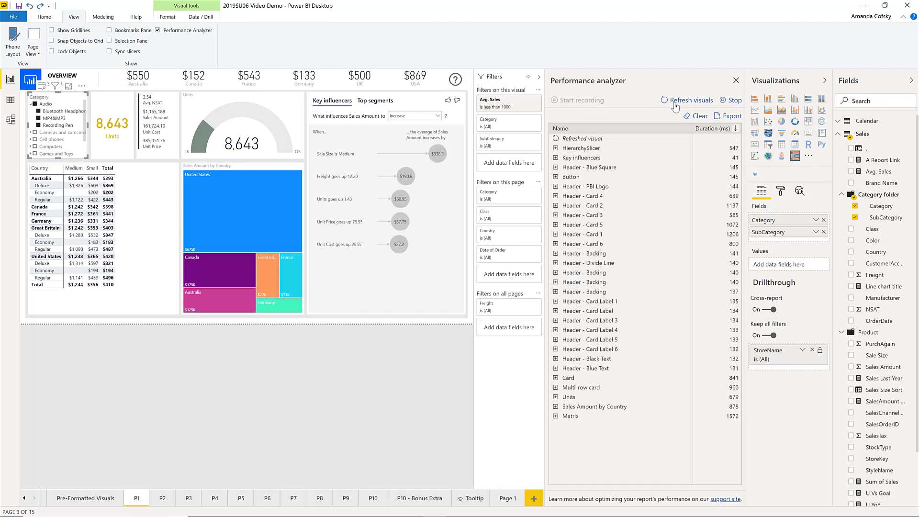
- Sort the Performance analyzer results in descending order by DAX query
{"action": "left_click", "coordinate": [735, 129]}
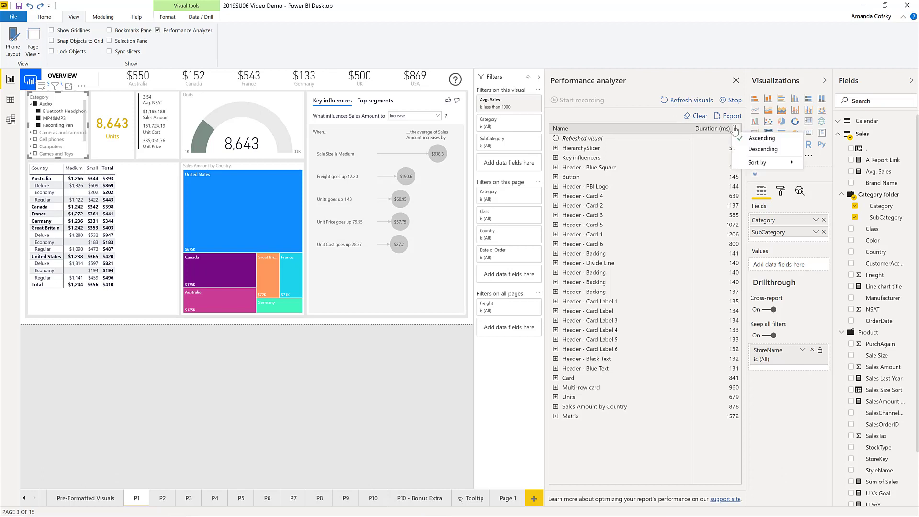
{"action": "left_click", "coordinate": [742, 149]}
{"action": "left_click", "coordinate": [736, 128]}
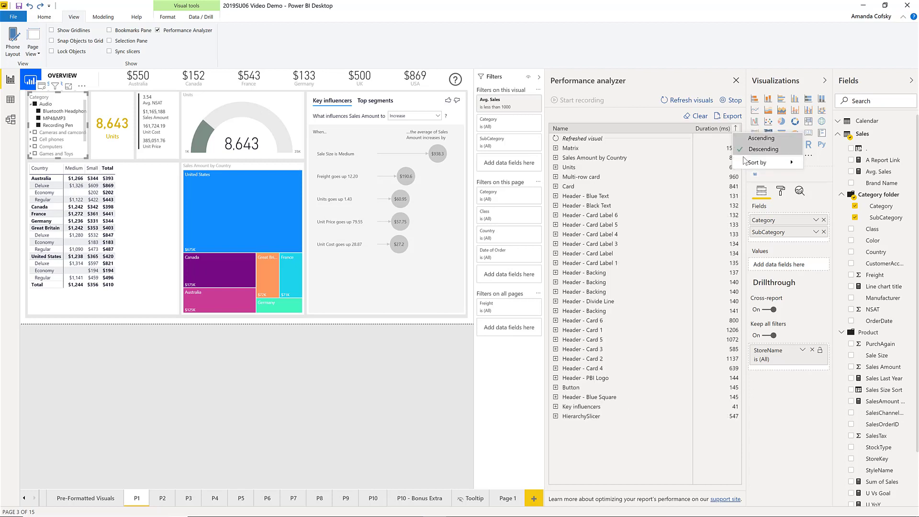
{"action": "mouse_move", "coordinate": [749, 162]}
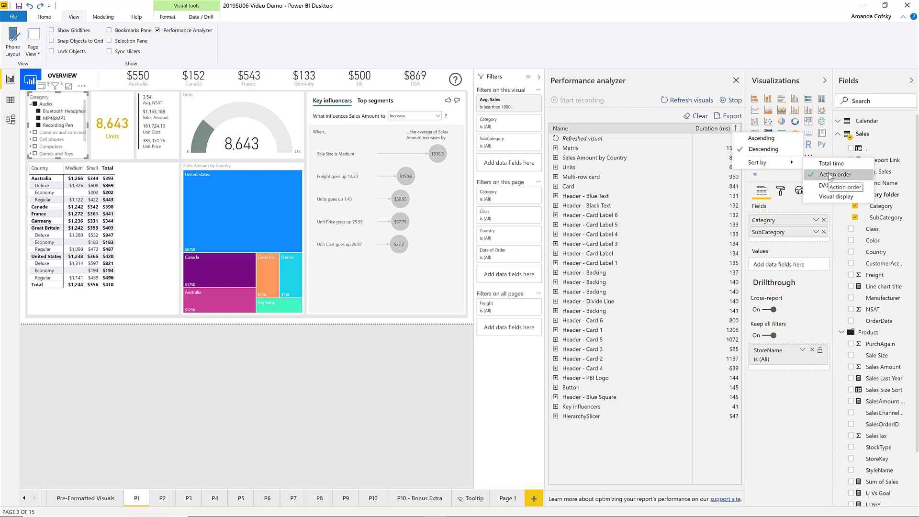
{"action": "left_click", "coordinate": [840, 198]}
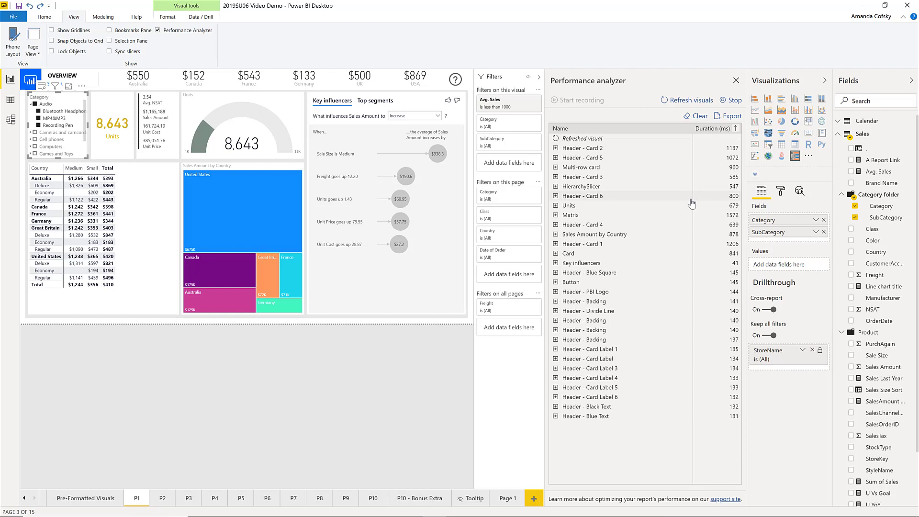
{"action": "left_click", "coordinate": [736, 130]}
{"action": "mouse_move", "coordinate": [780, 162]}
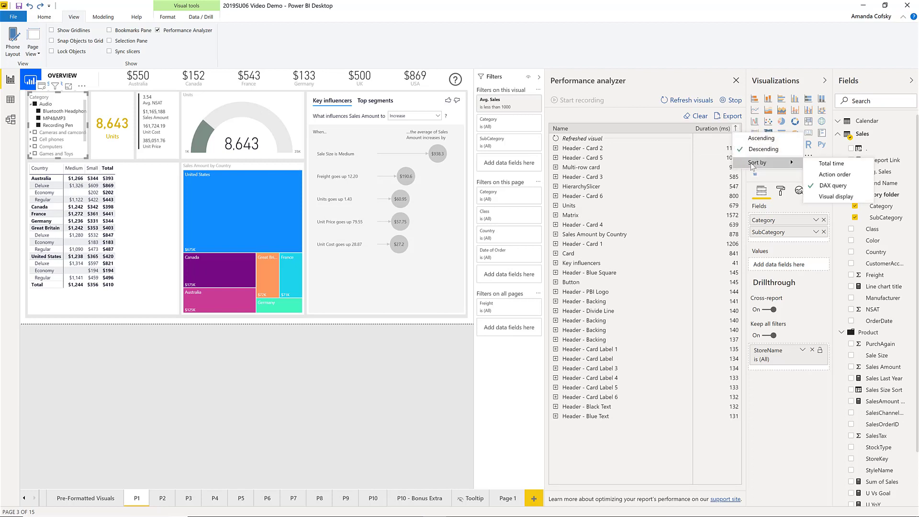
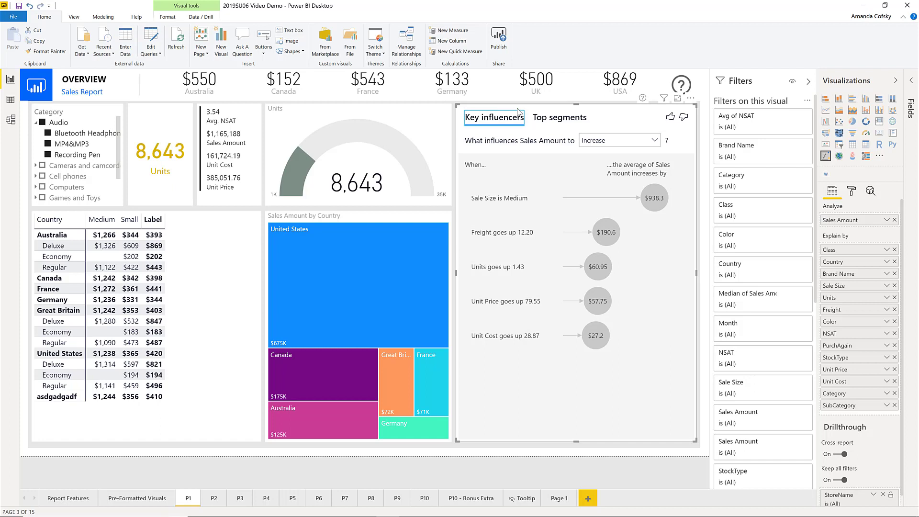
- Open the detail of the "Freight goes up 12.20" influencer in the Key influencers visual using keyboard navigation
{"action": "key", "text": "Tab"}
{"action": "key", "text": "Tab"}
{"action": "key", "text": "Tab"}
{"action": "key", "text": "Tab"}
{"action": "key", "text": "Tab"}
{"action": "key", "text": "Down"}
{"action": "key", "text": "Return"}
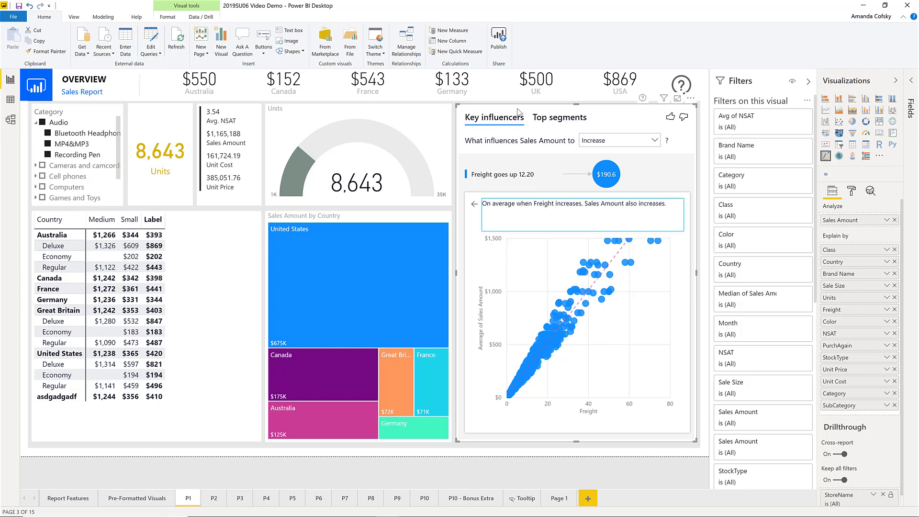
- Move the focus to the Freight scatter chart and back to its explanation, and return to the influencer list
{"action": "key", "text": "Tab"}
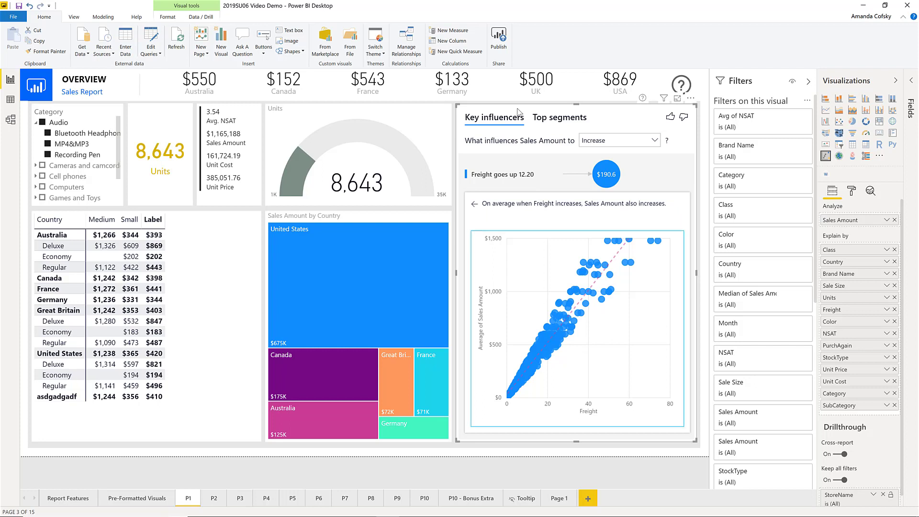
{"action": "key", "text": "shift+Tab"}
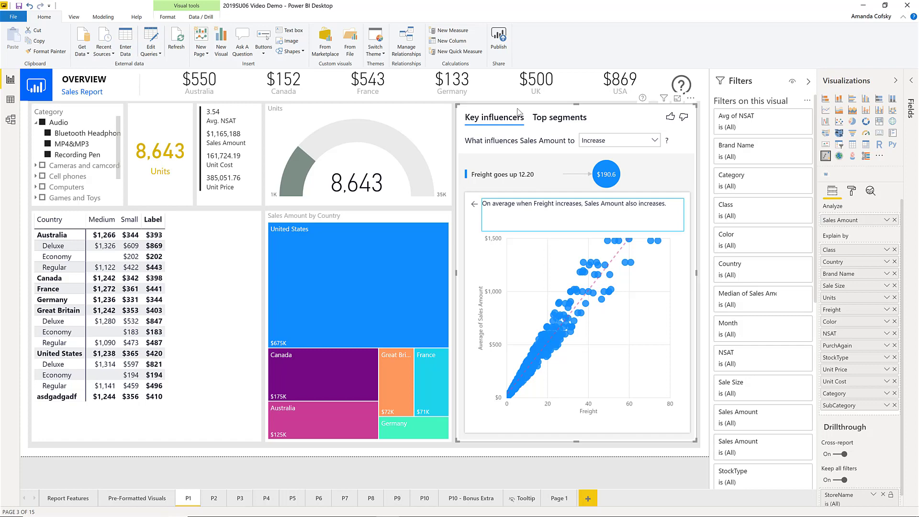
{"action": "key", "text": "Escape"}
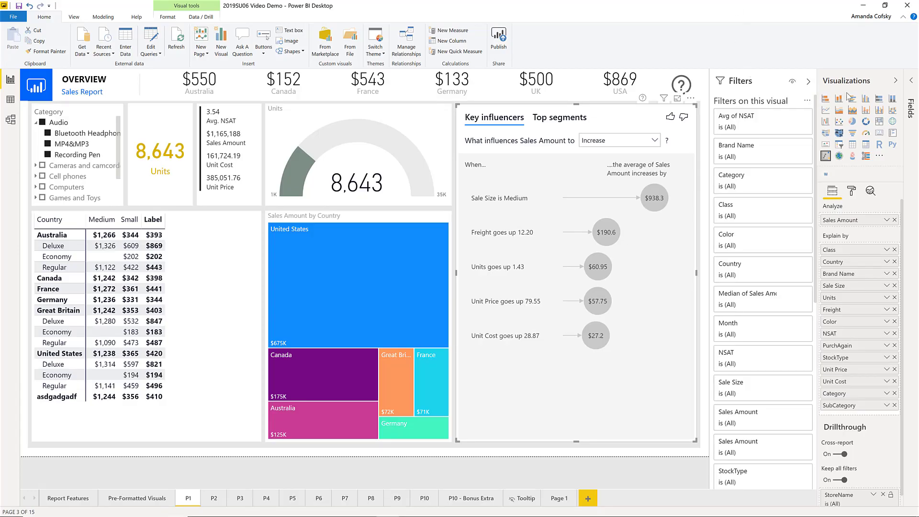
- Expand the field list and open the aggregation management settings for the Sales table
{"action": "left_click", "coordinate": [914, 102]}
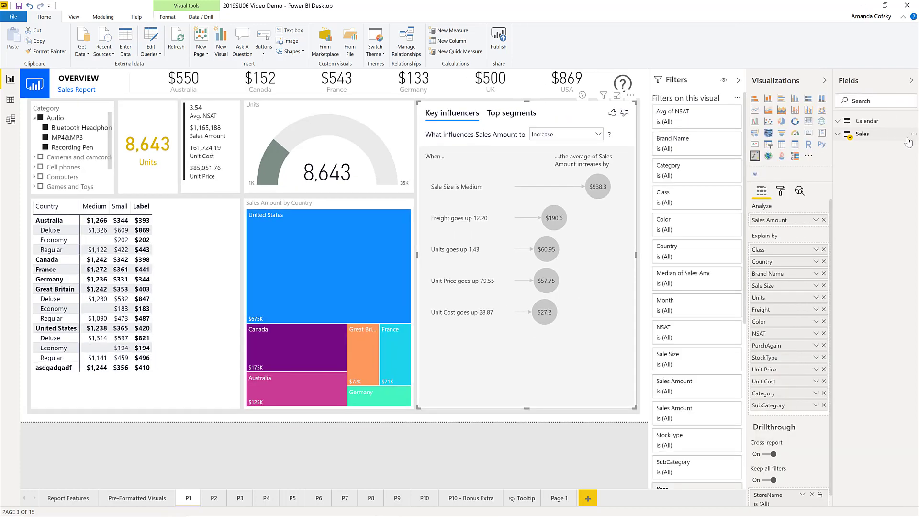
{"action": "left_click", "coordinate": [912, 136]}
{"action": "left_click", "coordinate": [913, 137]}
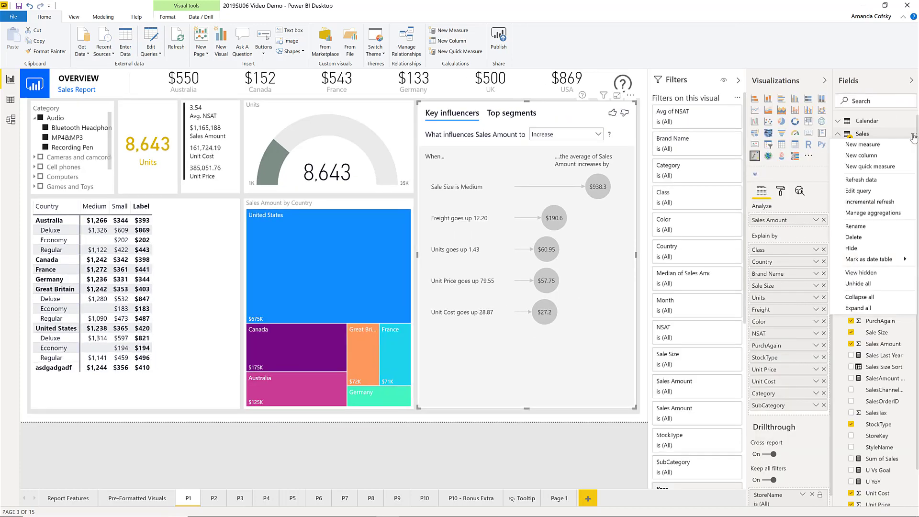
{"action": "left_click", "coordinate": [882, 214]}
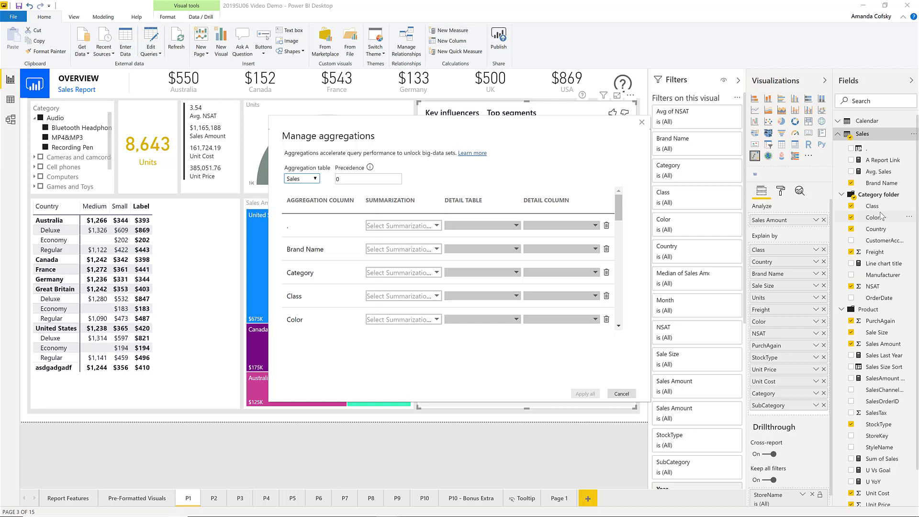
- Set the summarization of the Brand Name column to Max and open its list of detail tables using keyboard navigation
{"action": "key", "text": "Tab"}
{"action": "key", "text": "Tab"}
{"action": "key", "text": "Tab"}
{"action": "key", "text": "Tab"}
{"action": "key", "text": "Tab"}
{"action": "key", "text": "Tab"}
{"action": "key", "text": "Return"}
{"action": "key", "text": "Down"}
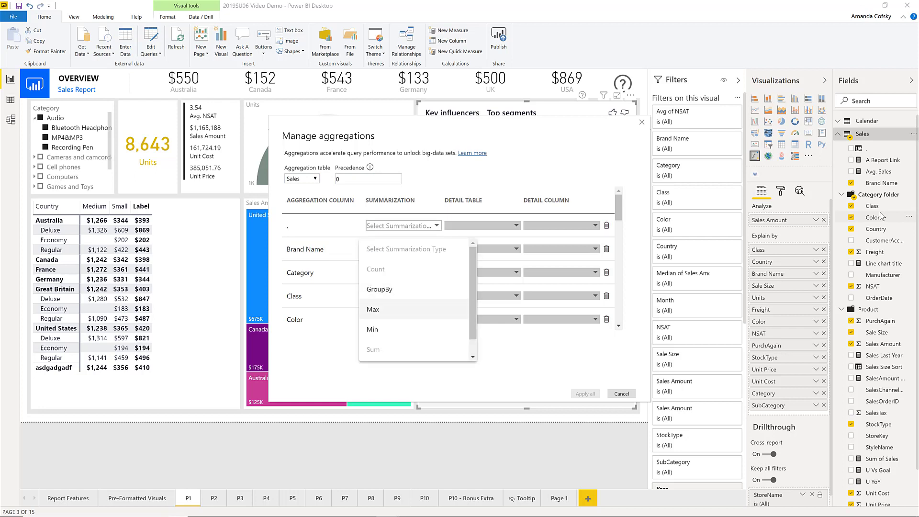
{"action": "key", "text": "Return"}
{"action": "key", "text": "Tab"}
{"action": "key", "text": "Return"}
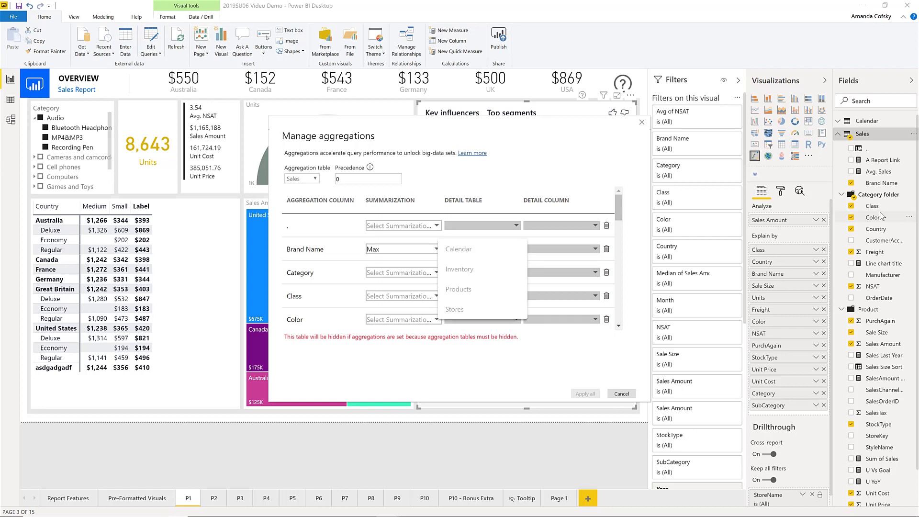
{"action": "key", "text": "Tab"}
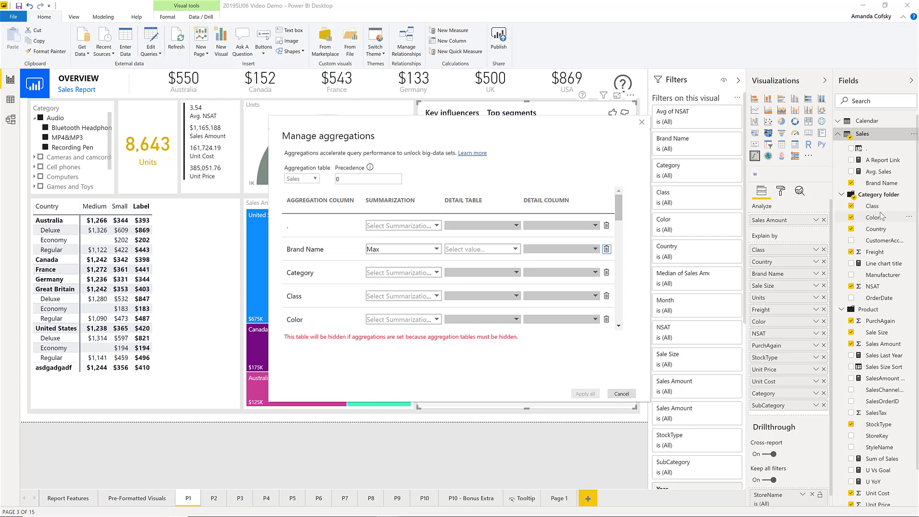
- Move the keyboard focus through the aggregation rows to the Country column and leave the aggregation settings
{"action": "key", "text": "Tab"}
{"action": "key", "text": "Tab"}
{"action": "key", "text": "Tab"}
{"action": "key", "text": "Tab"}
{"action": "key", "text": "Tab"}
{"action": "key", "text": "Tab"}
{"action": "key", "text": "Tab"}
{"action": "key", "text": "Tab"}
{"action": "key", "text": "Tab"}
{"action": "key", "text": "Tab"}
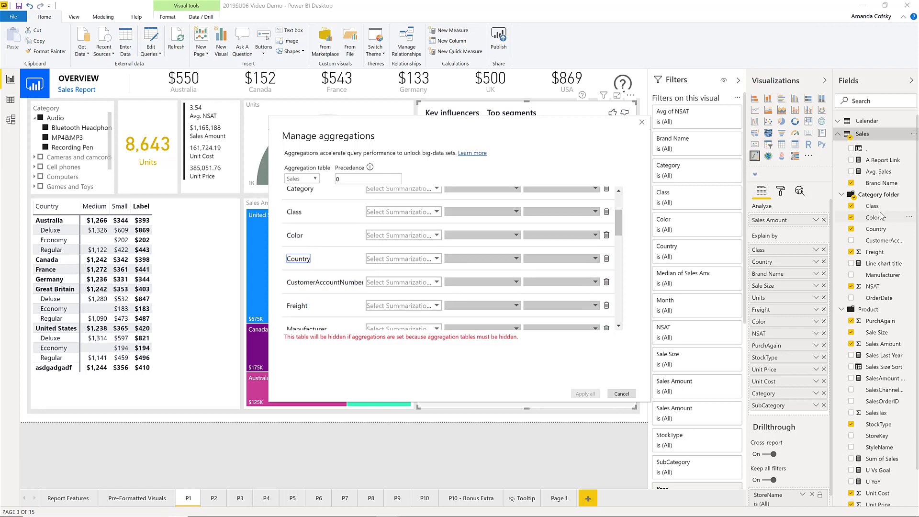
{"action": "key", "text": "Escape"}
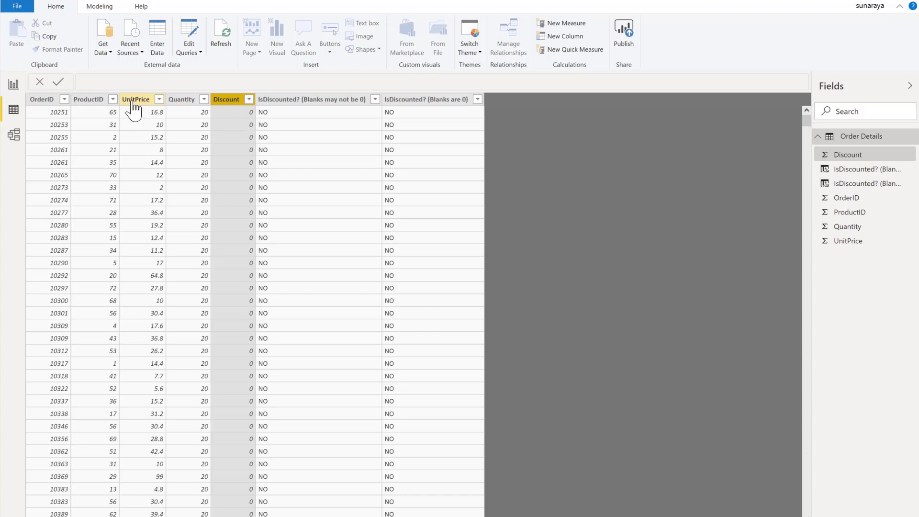
- Examine the filter values of the Discount column and the formulas of the two IsDiscounted? columns
{"action": "left_click", "coordinate": [249, 99]}
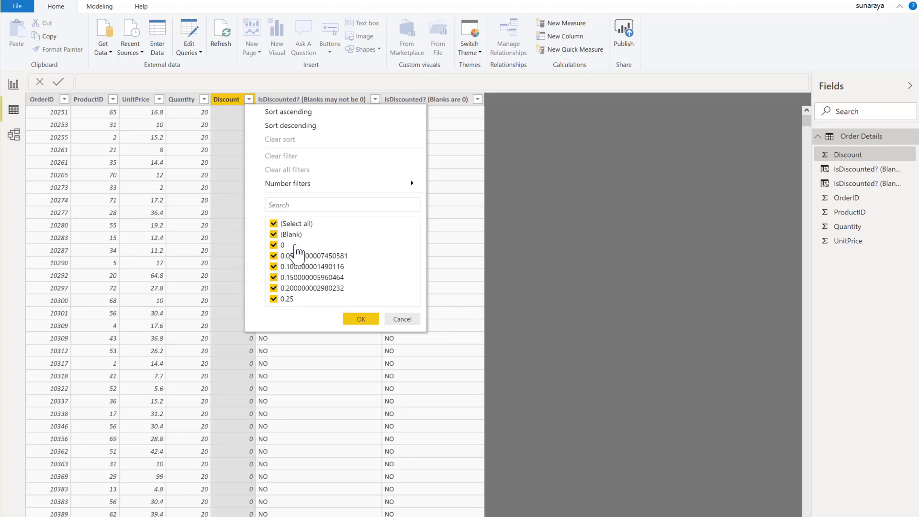
{"action": "left_click", "coordinate": [305, 111]}
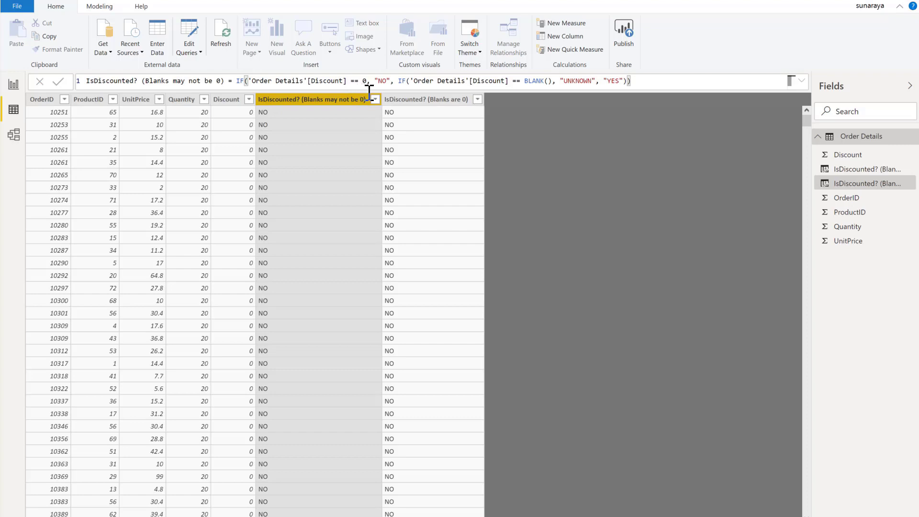
{"action": "left_click", "coordinate": [451, 104]}
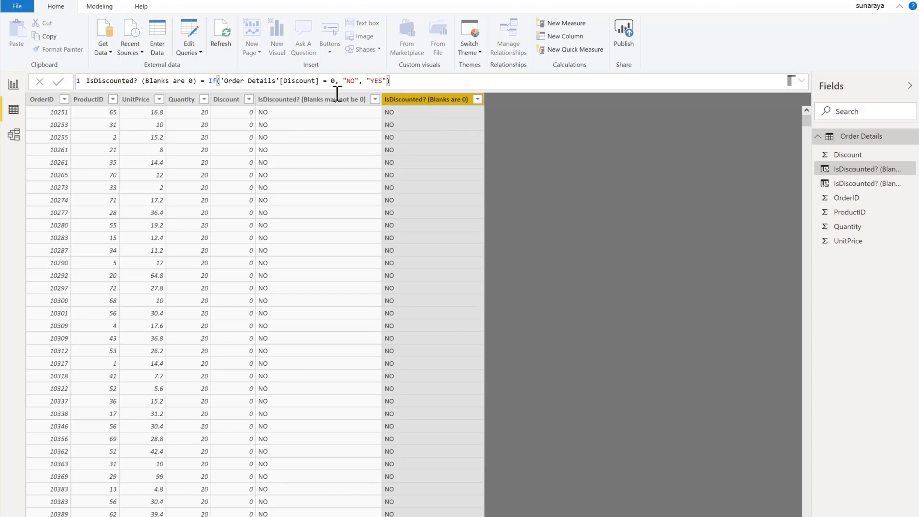
- Filter the Discount column of the Order Details table to show only (Blank) values
{"action": "left_click", "coordinate": [248, 100]}
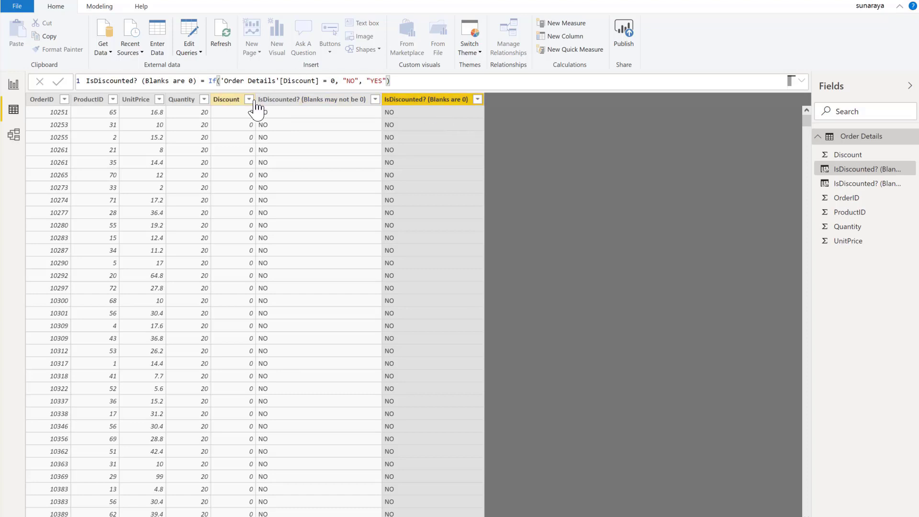
{"action": "left_click", "coordinate": [273, 224]}
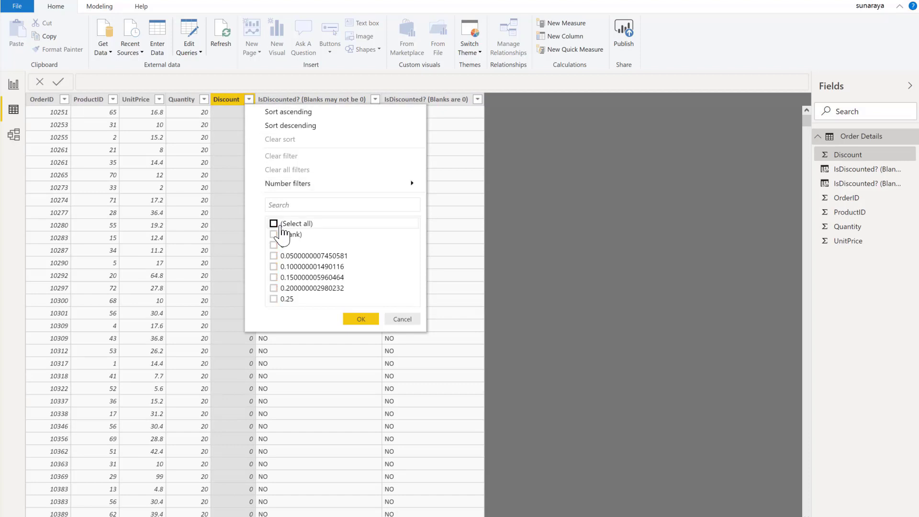
{"action": "left_click", "coordinate": [276, 235]}
{"action": "left_click", "coordinate": [363, 318]}
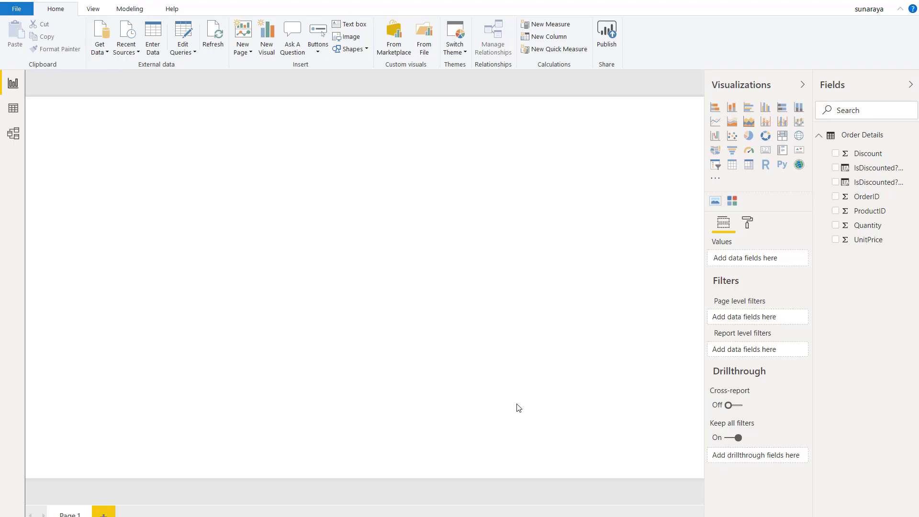
- Pin the first custom visual permanently to the visualizations pane
{"action": "right_click", "coordinate": [716, 206]}
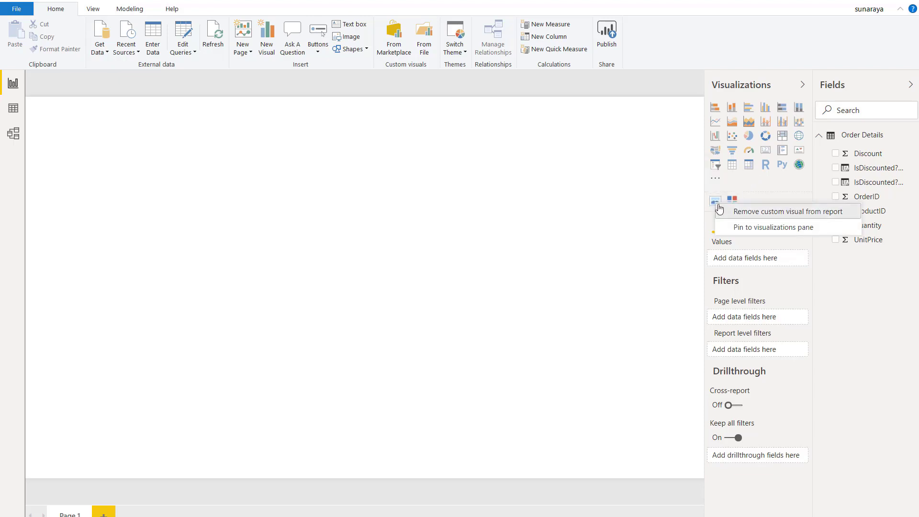
{"action": "left_click", "coordinate": [726, 227]}
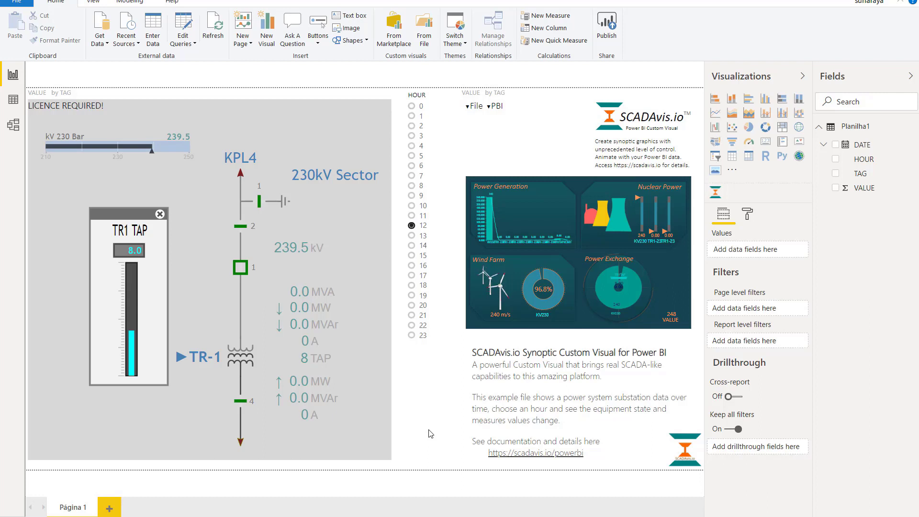
- Add a SCADAvis.io synoptic visual to a new report page and enlarge it to the full page height
{"action": "left_click", "coordinate": [119, 507]}
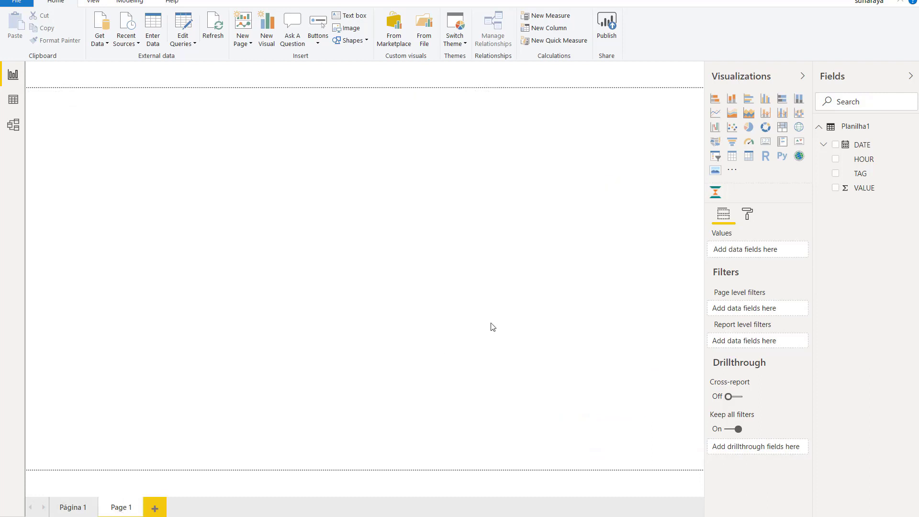
{"action": "left_click", "coordinate": [715, 192]}
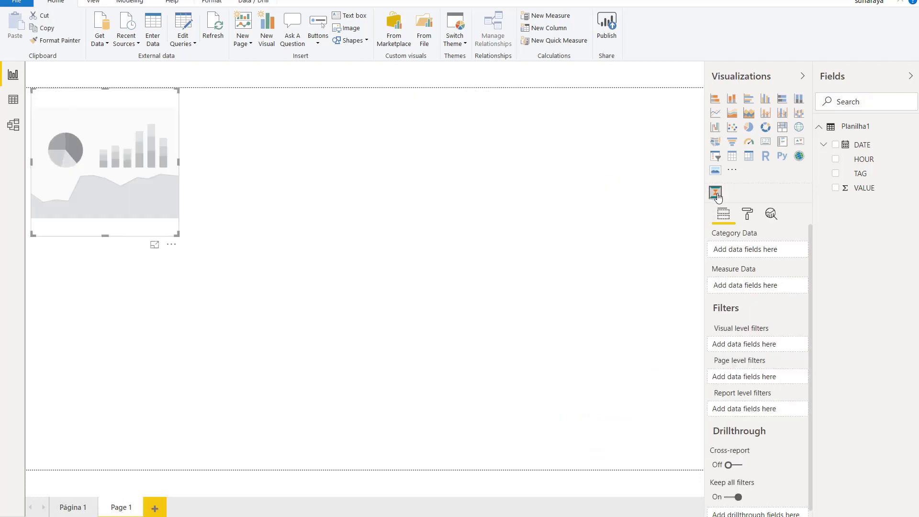
{"action": "left_click_drag", "start_coordinate": [178, 236], "coordinate": [483, 468]}
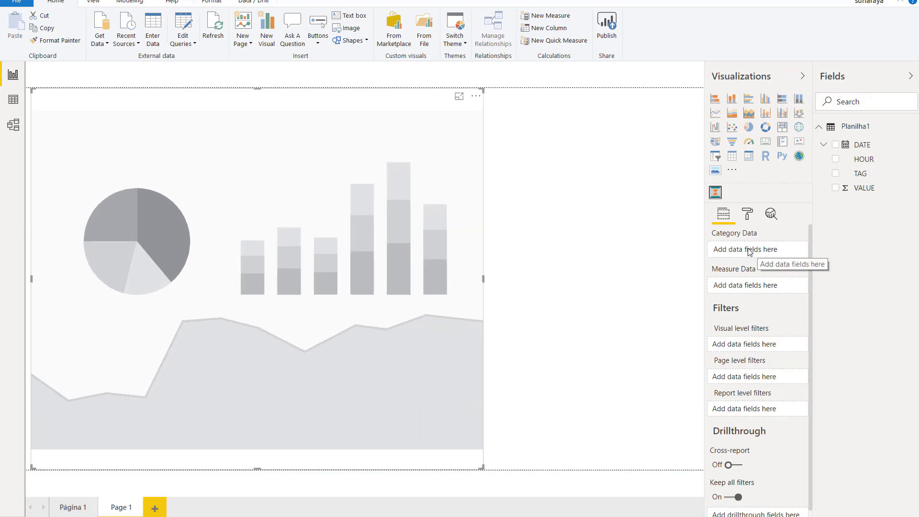
- Assign TAG as the category data and VALUE as the measure data of the SCADAvis.io visual
{"action": "left_click_drag", "start_coordinate": [866, 174], "coordinate": [775, 250]}
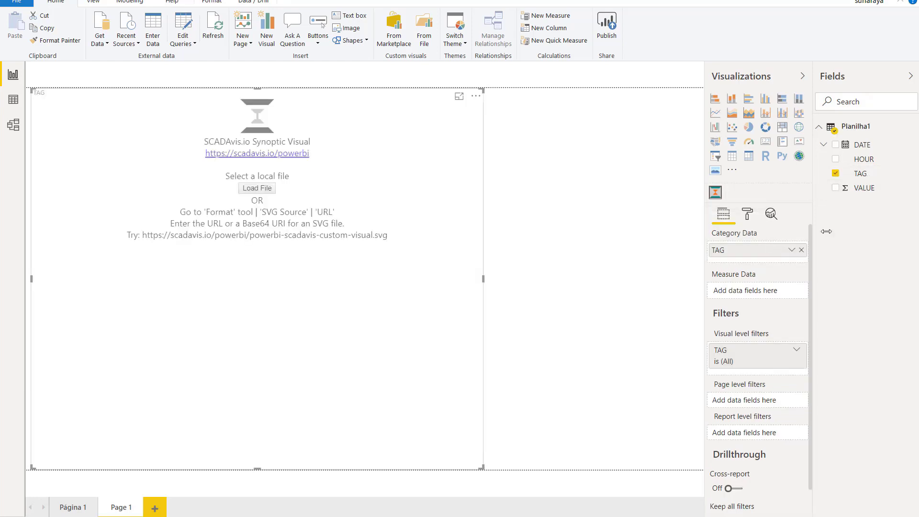
{"action": "left_click_drag", "start_coordinate": [872, 189], "coordinate": [764, 293]}
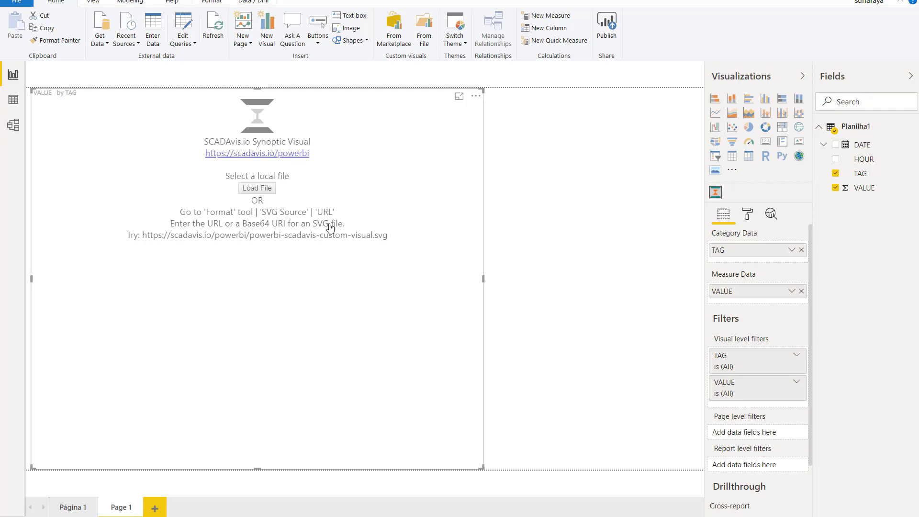
- Set the SVG source URL of the SCADAvis.io visual to the copied address of the powerbi-scadavis-custom-visual.svg file
{"action": "left_click", "coordinate": [747, 215]}
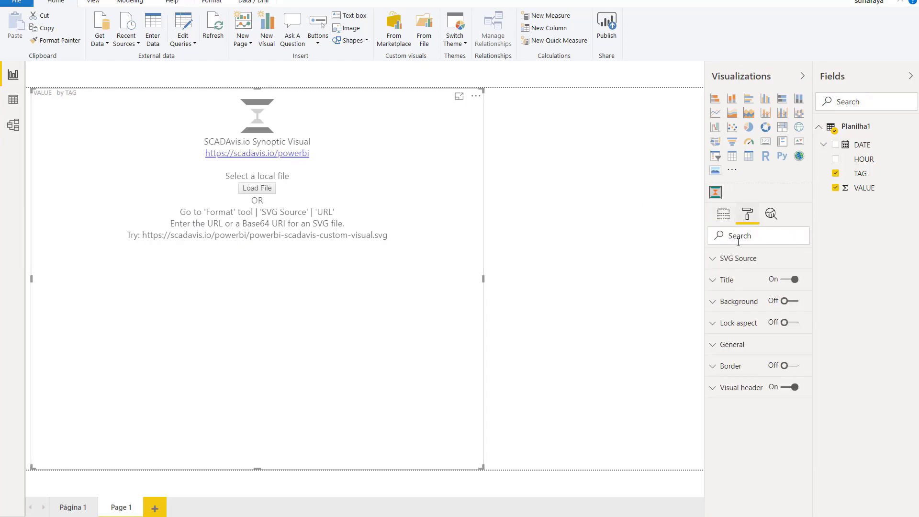
{"action": "left_click", "coordinate": [716, 259]}
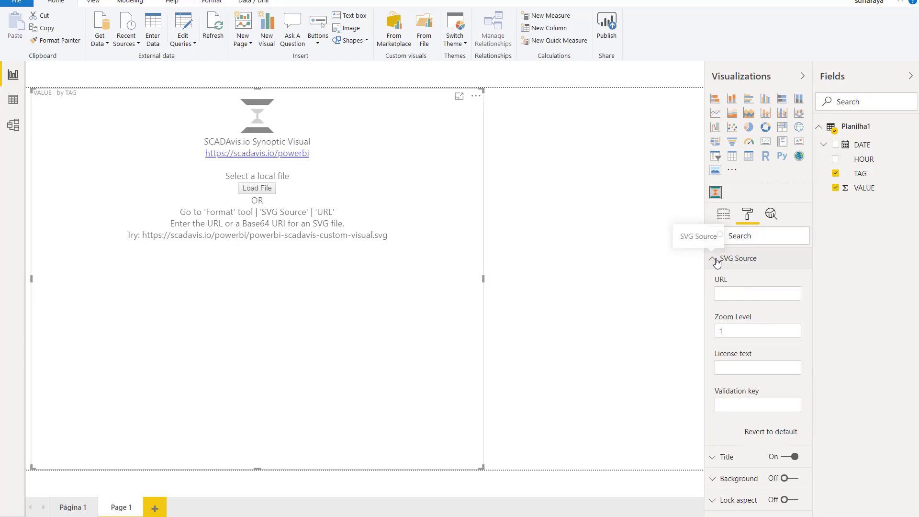
{"action": "left_click", "coordinate": [733, 297]}
{"action": "key", "text": "ctrl+v"}
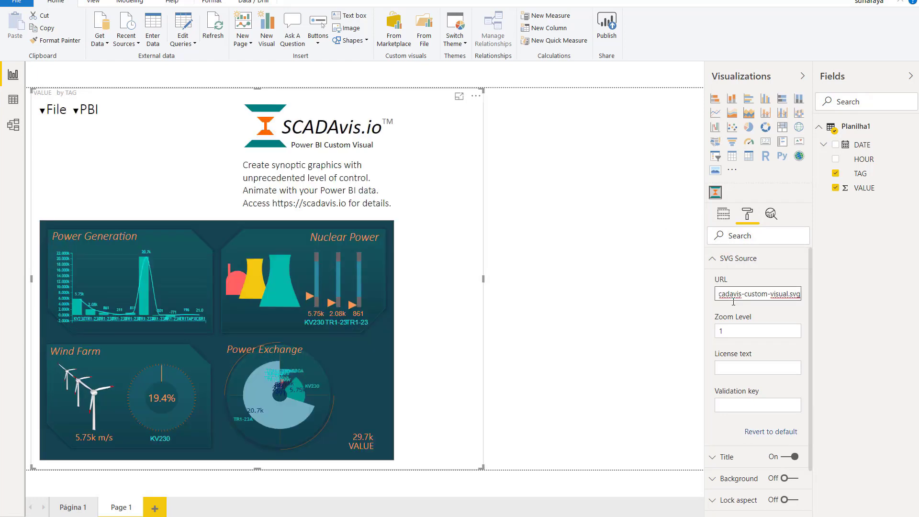
- Add a slicer for the HOUR field beside the synoptic visual and raise the lower limit of its range
{"action": "left_click", "coordinate": [569, 312]}
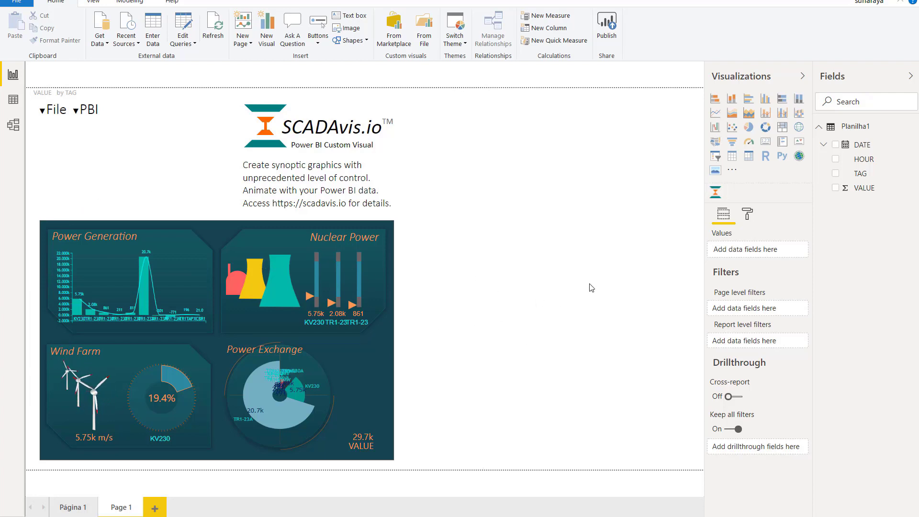
{"action": "left_click", "coordinate": [717, 157]}
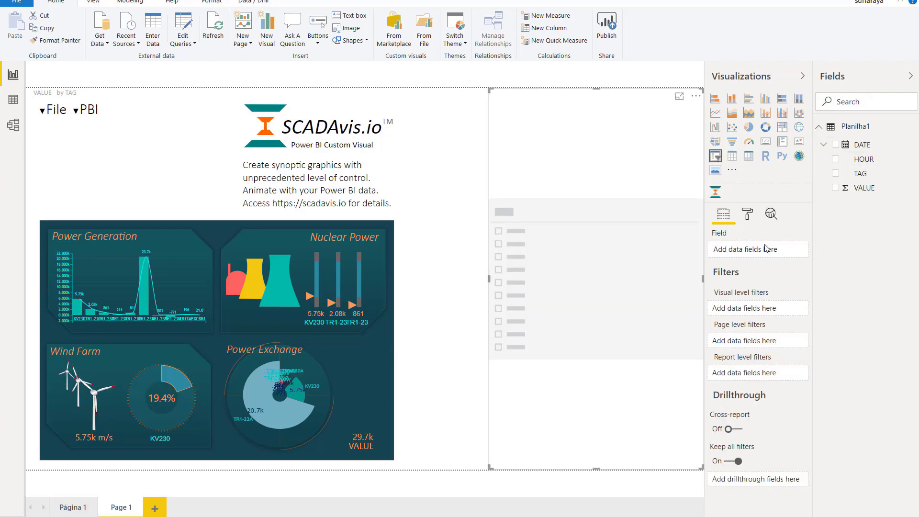
{"action": "left_click_drag", "start_coordinate": [871, 164], "coordinate": [749, 249]}
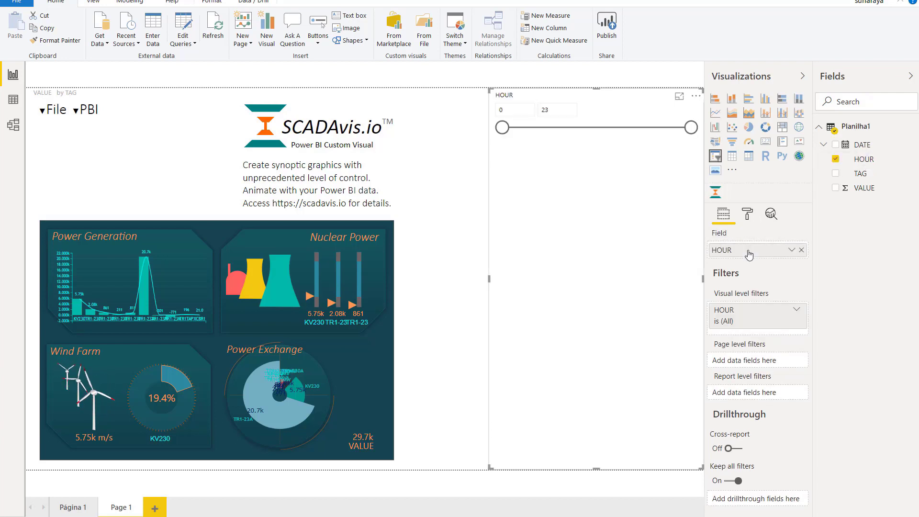
{"action": "left_click_drag", "start_coordinate": [502, 127], "coordinate": [566, 144]}
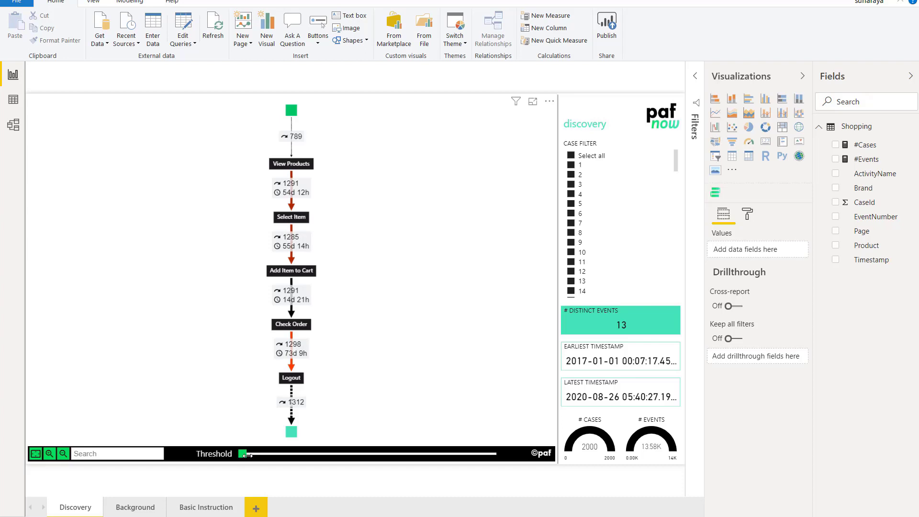
- Raise the threshold of the process graph in two stages and zoom in to inspect the Choose Shipment Term and Choose Payment Term nodes
{"action": "left_click_drag", "start_coordinate": [246, 455], "coordinate": [264, 456]}
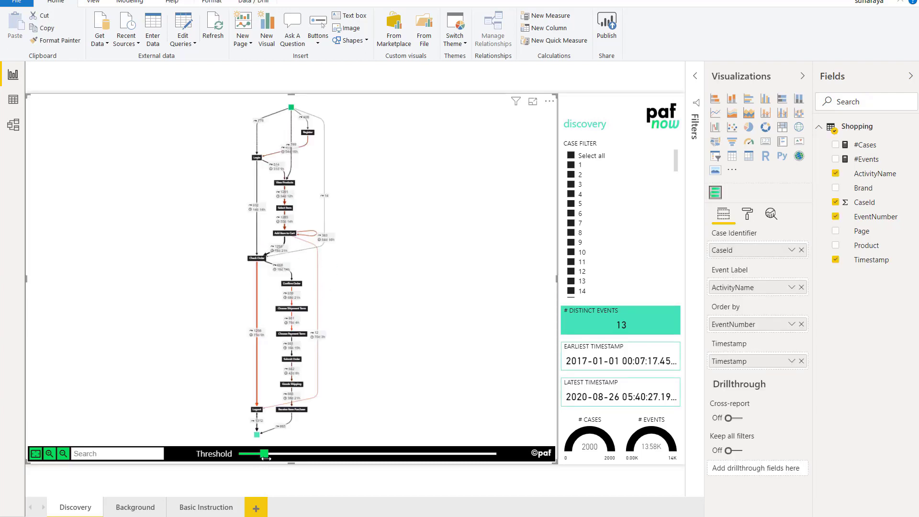
{"action": "left_click_drag", "start_coordinate": [266, 456], "coordinate": [288, 458]}
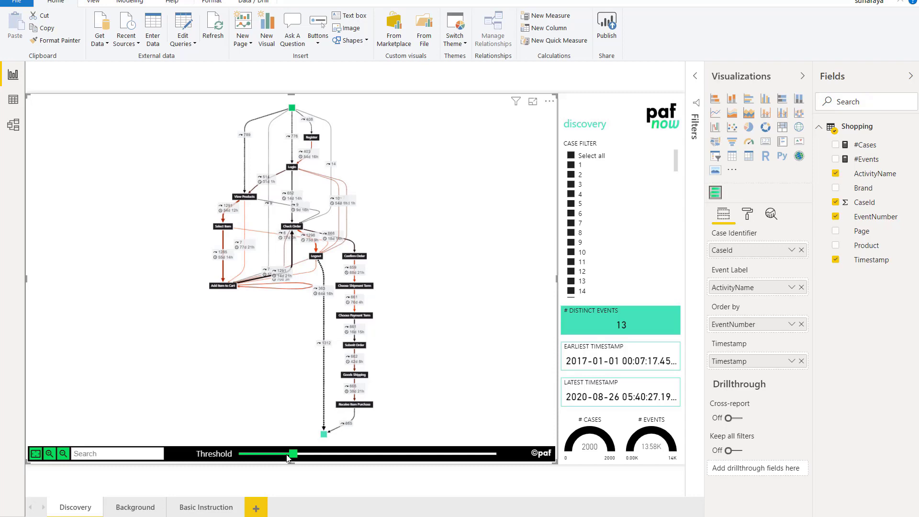
{"action": "left_click", "coordinate": [56, 458]}
{"action": "left_click", "coordinate": [55, 459]}
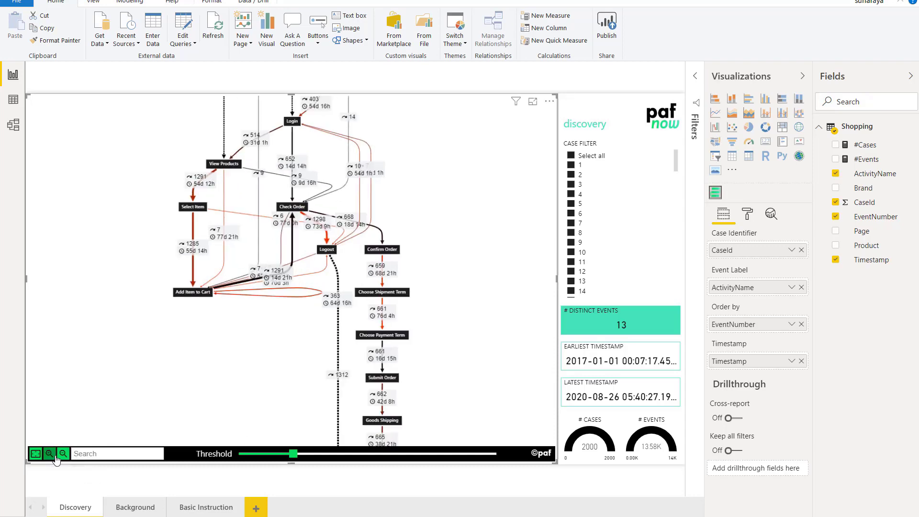
{"action": "left_click", "coordinate": [55, 457]}
{"action": "left_click", "coordinate": [56, 457]}
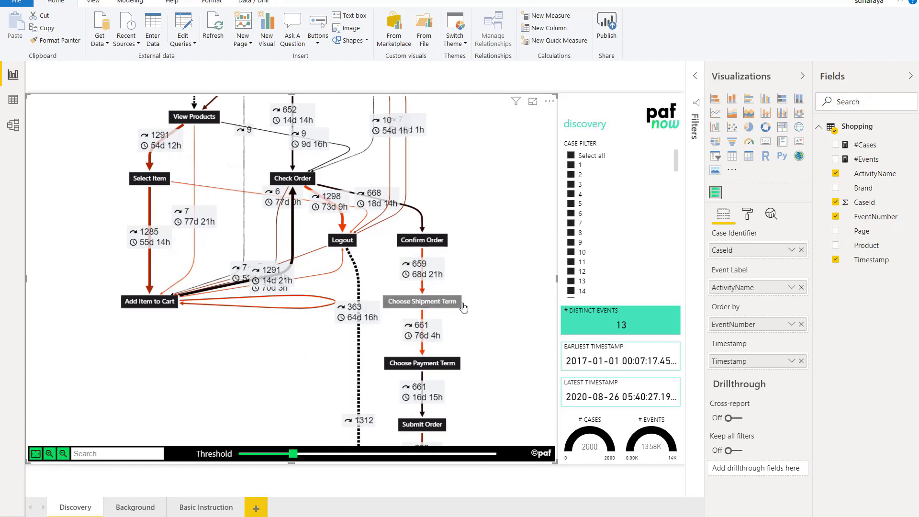
{"action": "mouse_move", "coordinate": [462, 306]}
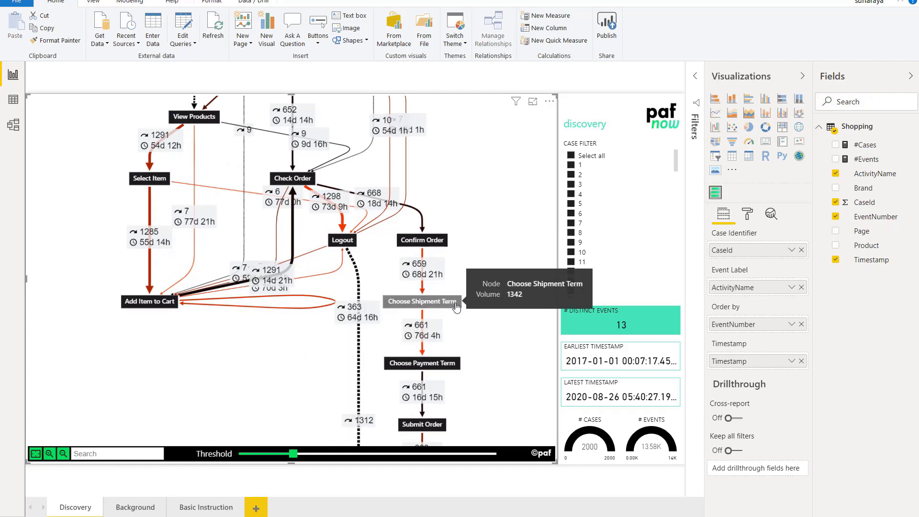
{"action": "mouse_move", "coordinate": [456, 367]}
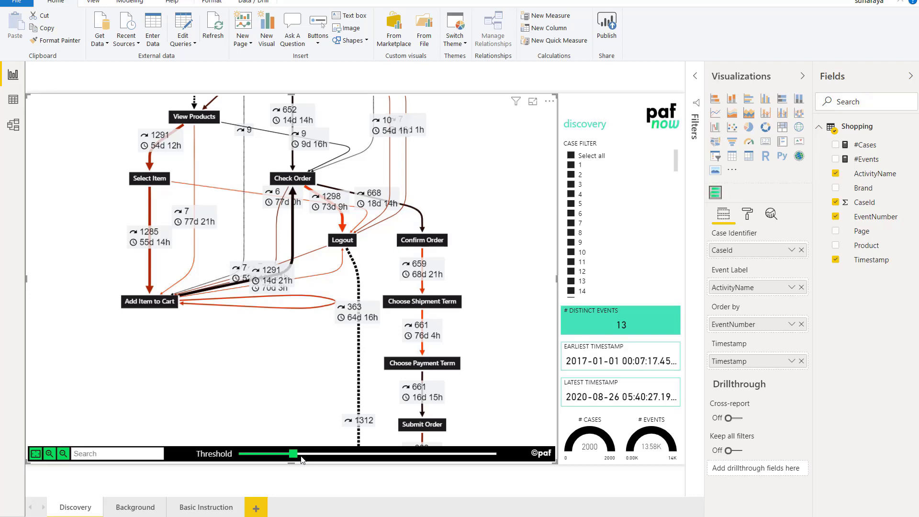
- Look over the Background and Basic Instruction pages of the process mining report and return to the Discovery page
{"action": "left_click", "coordinate": [129, 507]}
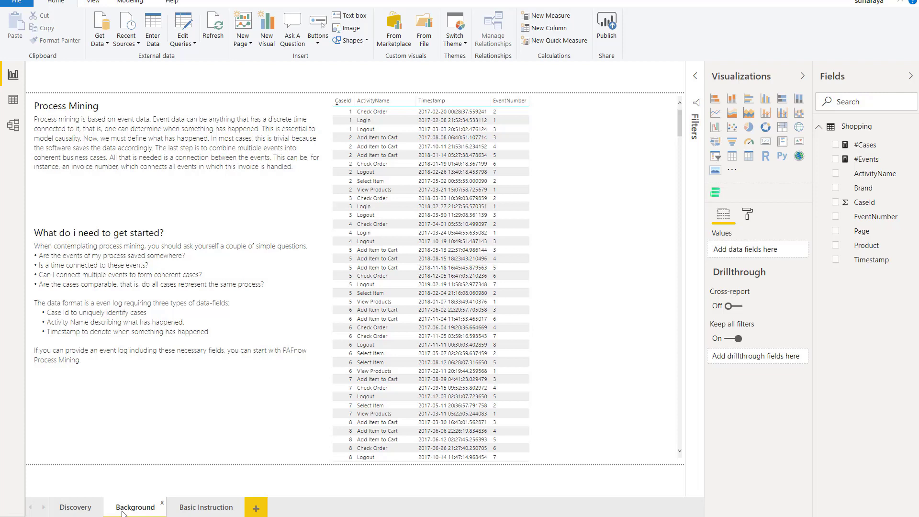
{"action": "left_click", "coordinate": [207, 509]}
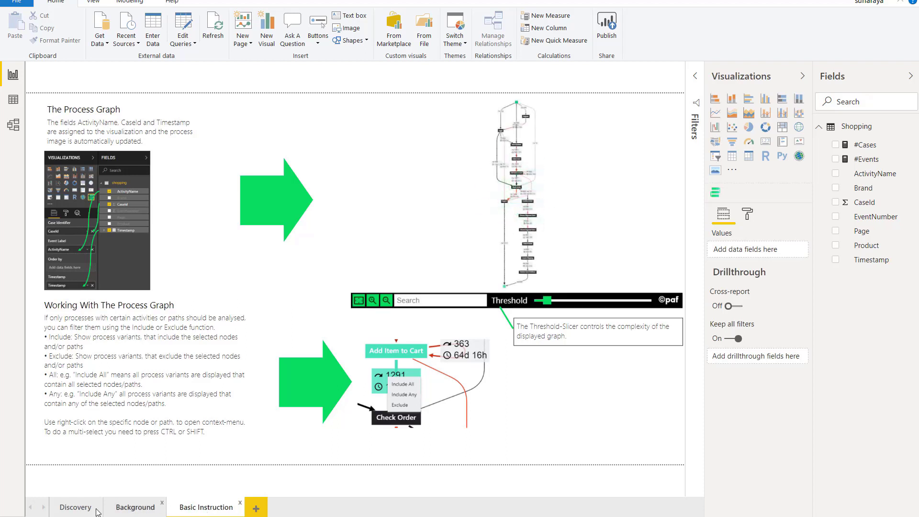
{"action": "left_click", "coordinate": [75, 507]}
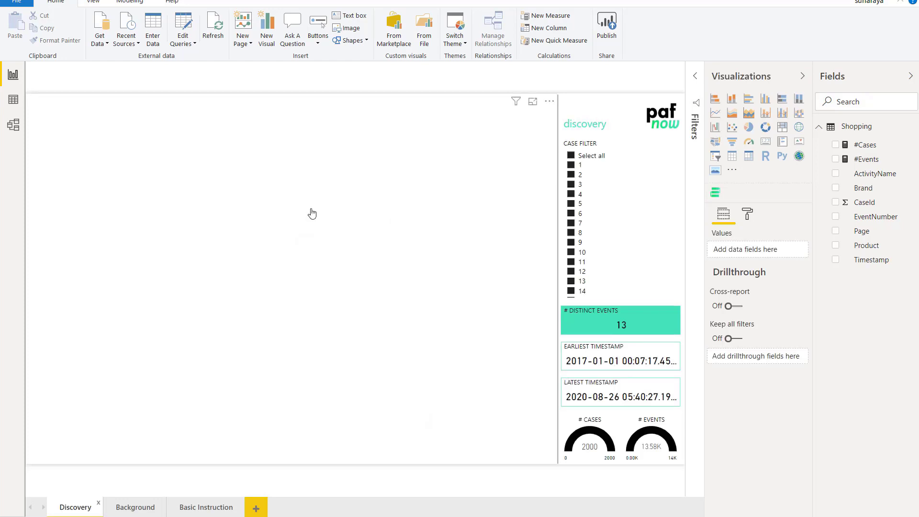
{"action": "left_click", "coordinate": [411, 118]}
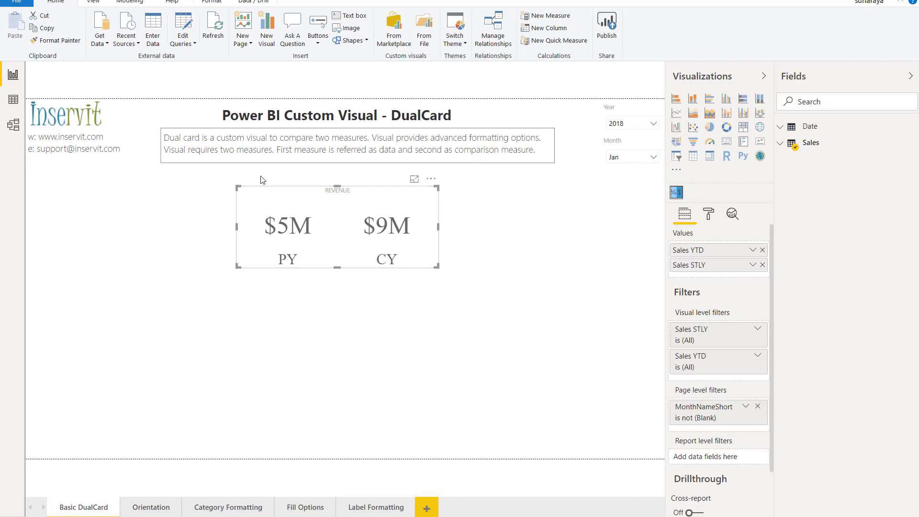
- Move the revenue DualCard directly beneath the description box and look over the Orientation, Category Formatting, Fill Options and Label Formatting pages
{"action": "left_click_drag", "start_coordinate": [261, 194], "coordinate": [186, 180]}
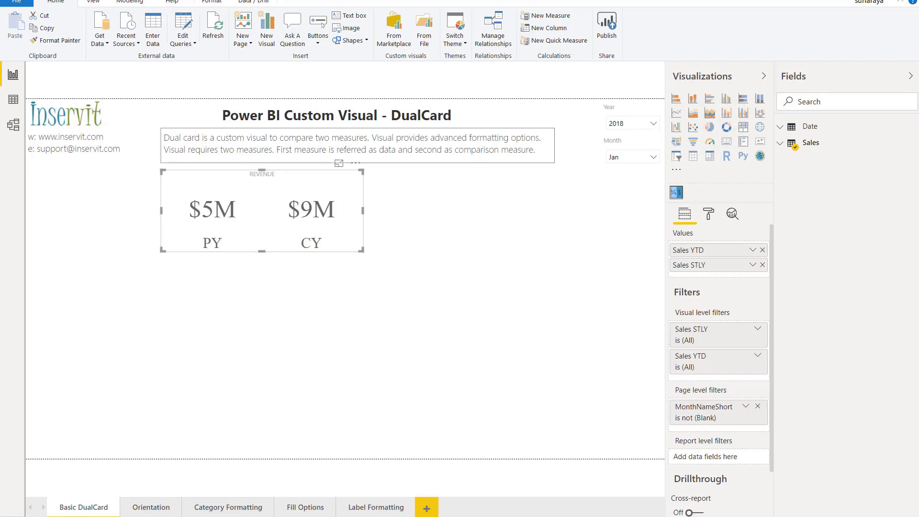
{"action": "left_click", "coordinate": [144, 508]}
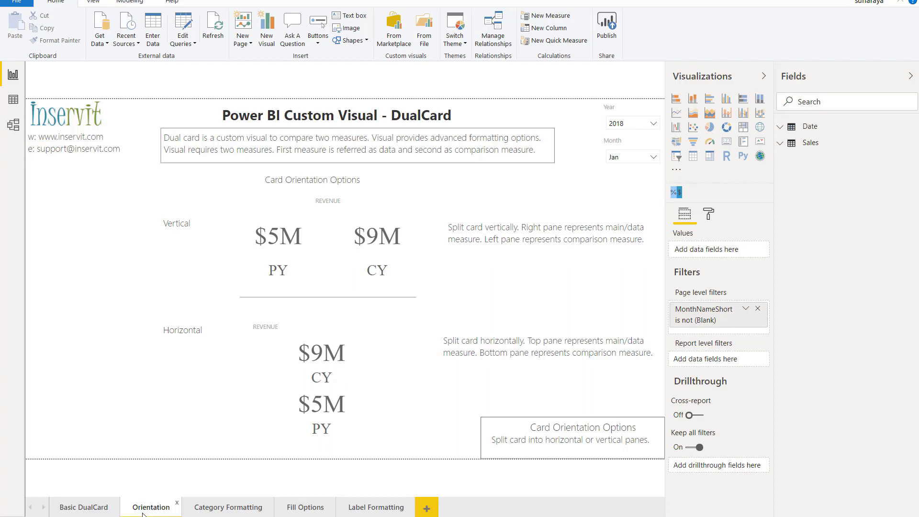
{"action": "left_click", "coordinate": [205, 509]}
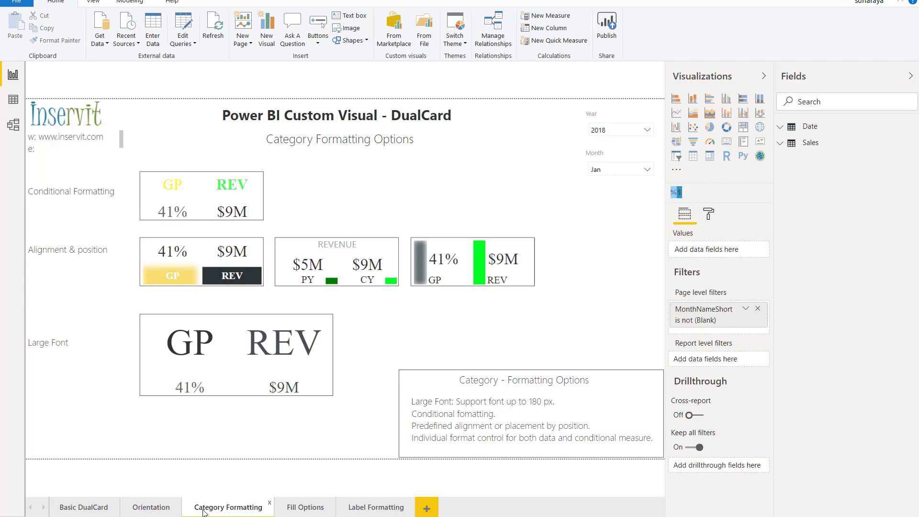
{"action": "left_click", "coordinate": [287, 509]}
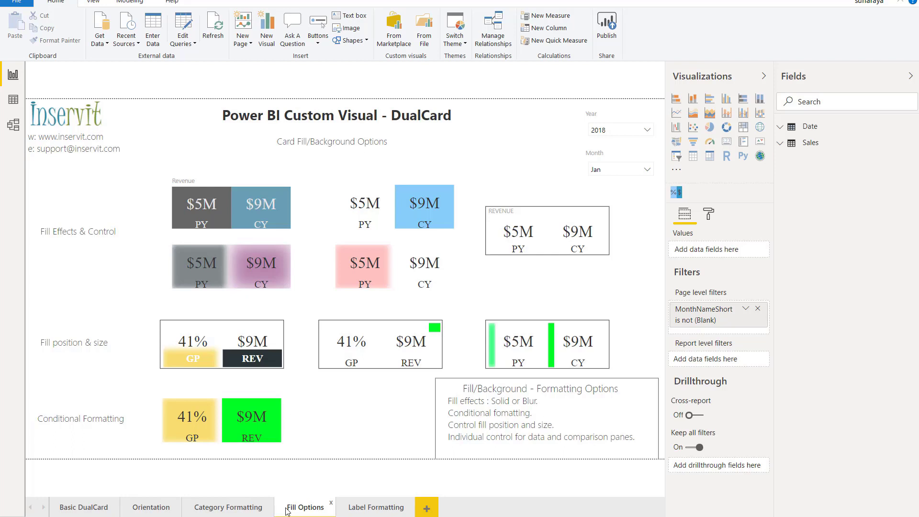
{"action": "left_click", "coordinate": [374, 509]}
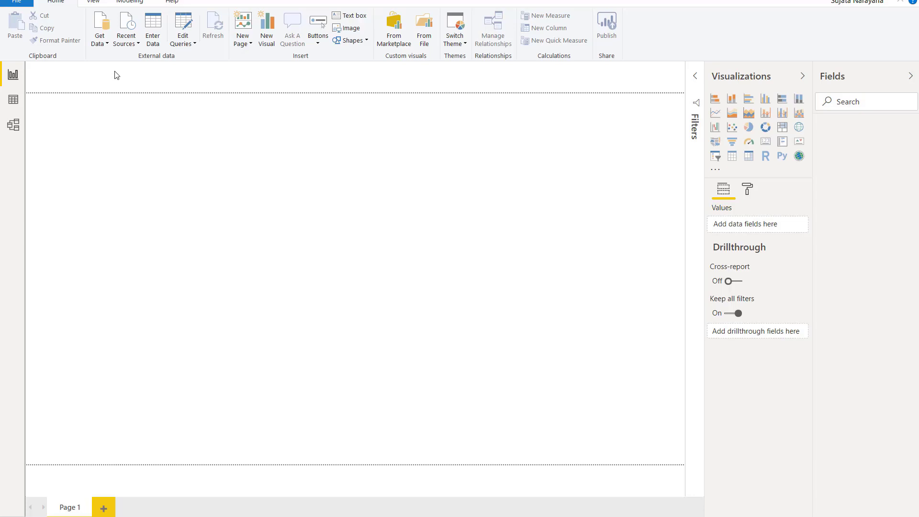
- Connect the blank report to the certified BAG Survey dataset from the available Power BI datasets
{"action": "left_click", "coordinate": [100, 43]}
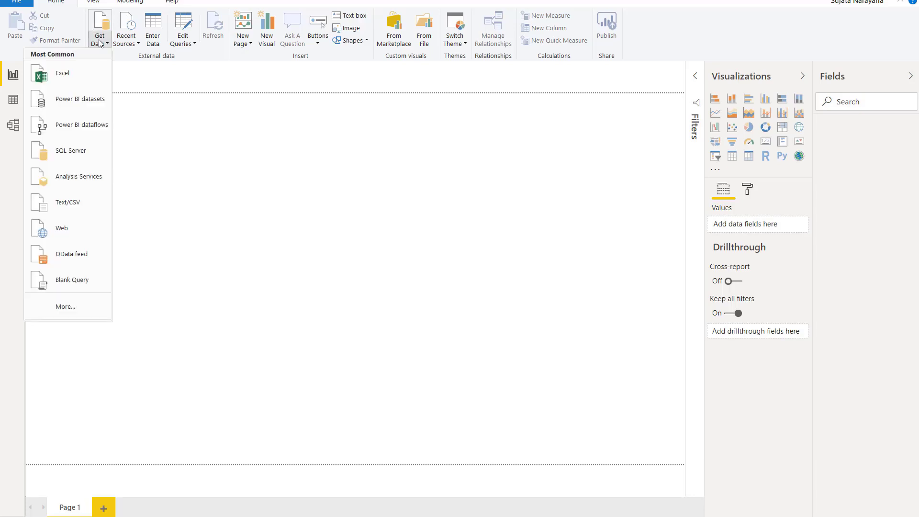
{"action": "left_click", "coordinate": [90, 110]}
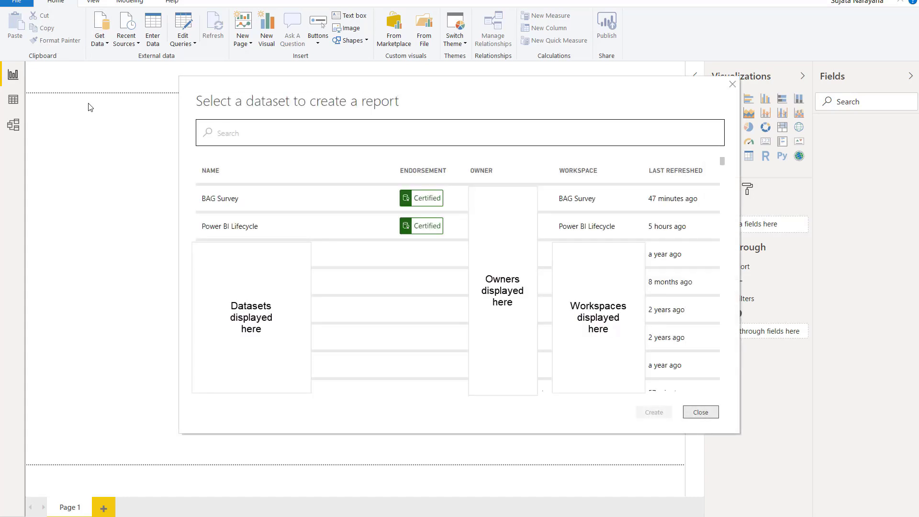
{"action": "left_click", "coordinate": [224, 140]}
{"action": "mouse_move", "coordinate": [433, 204]}
{"action": "left_click", "coordinate": [226, 203]}
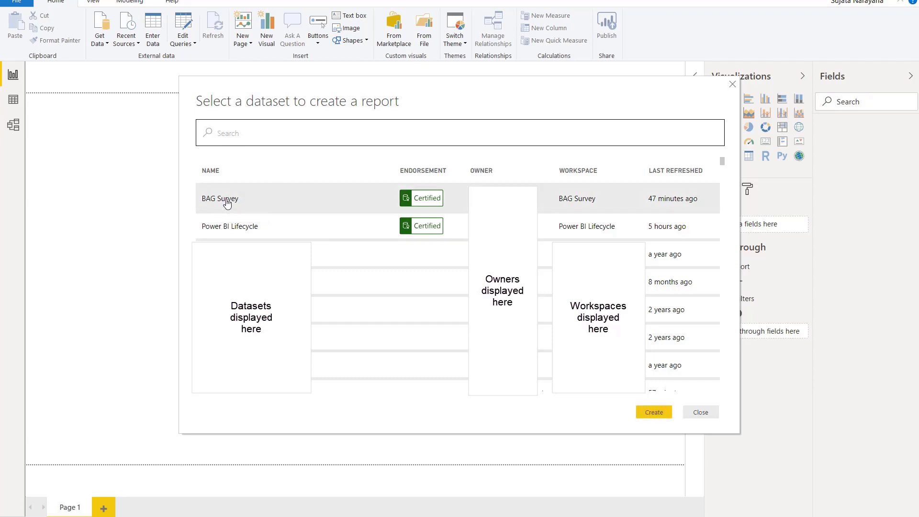
{"action": "left_click", "coordinate": [648, 412]}
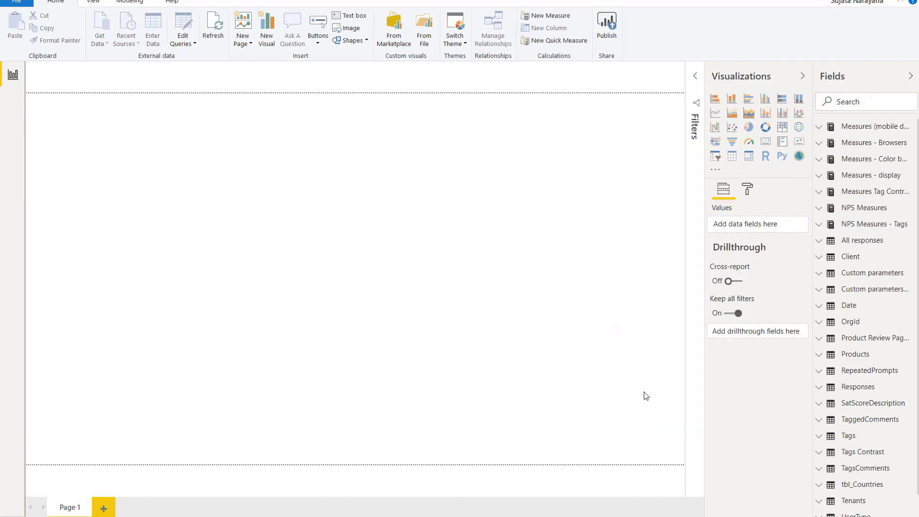